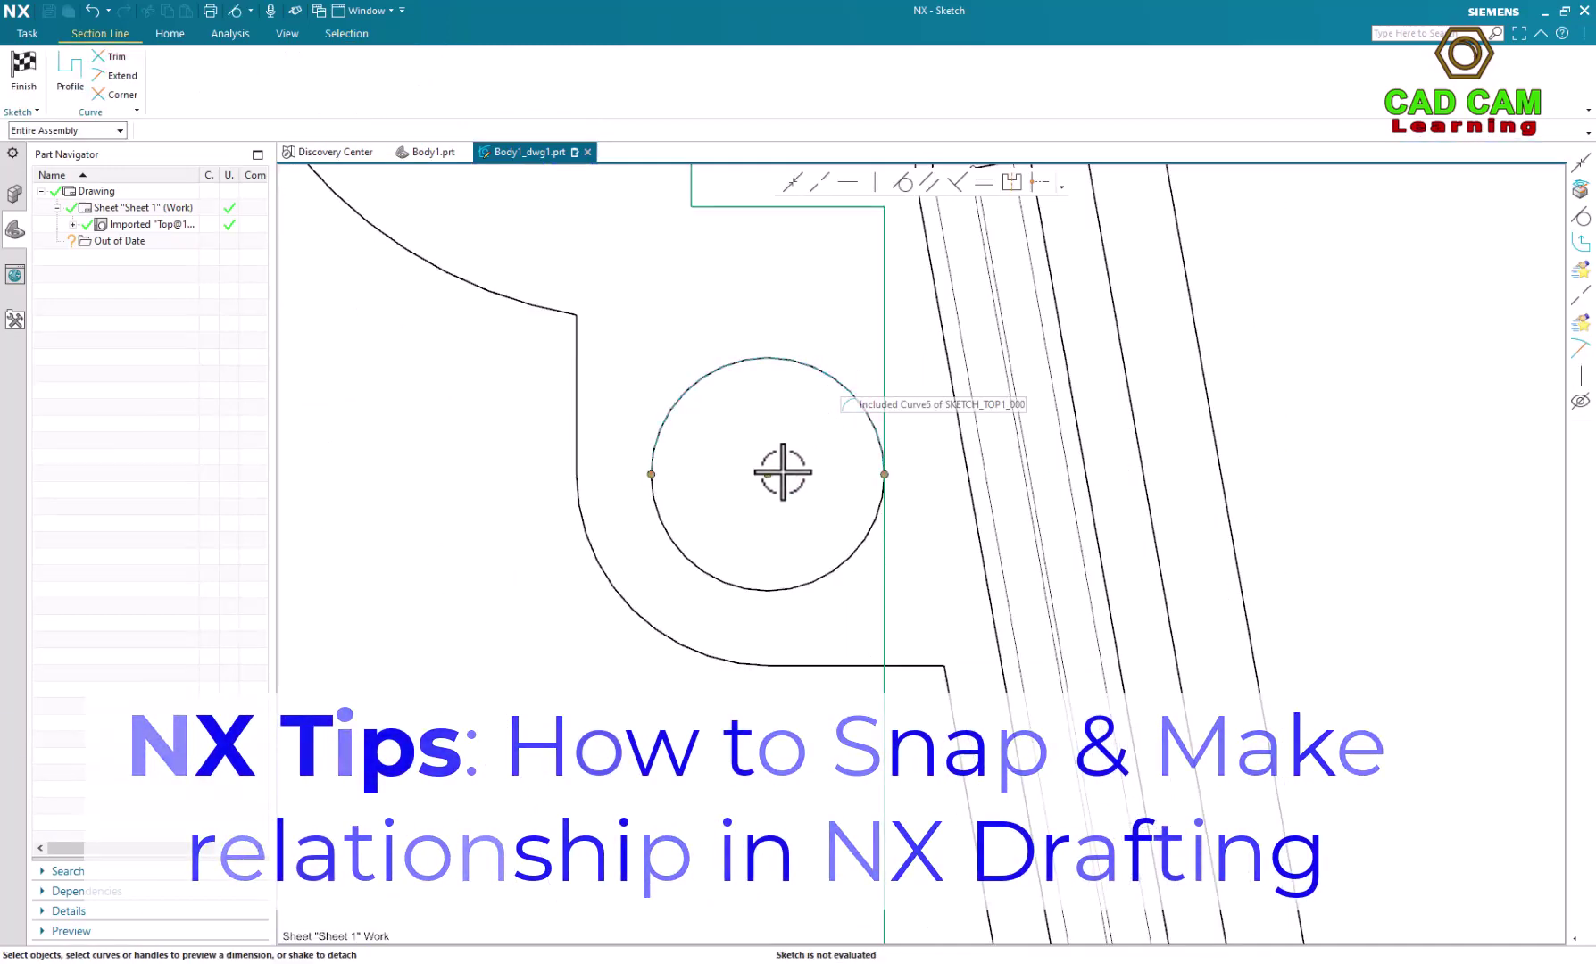
Step: Make the circle's arc centre coincident with the vertical section line beside it
left_click(768, 474)
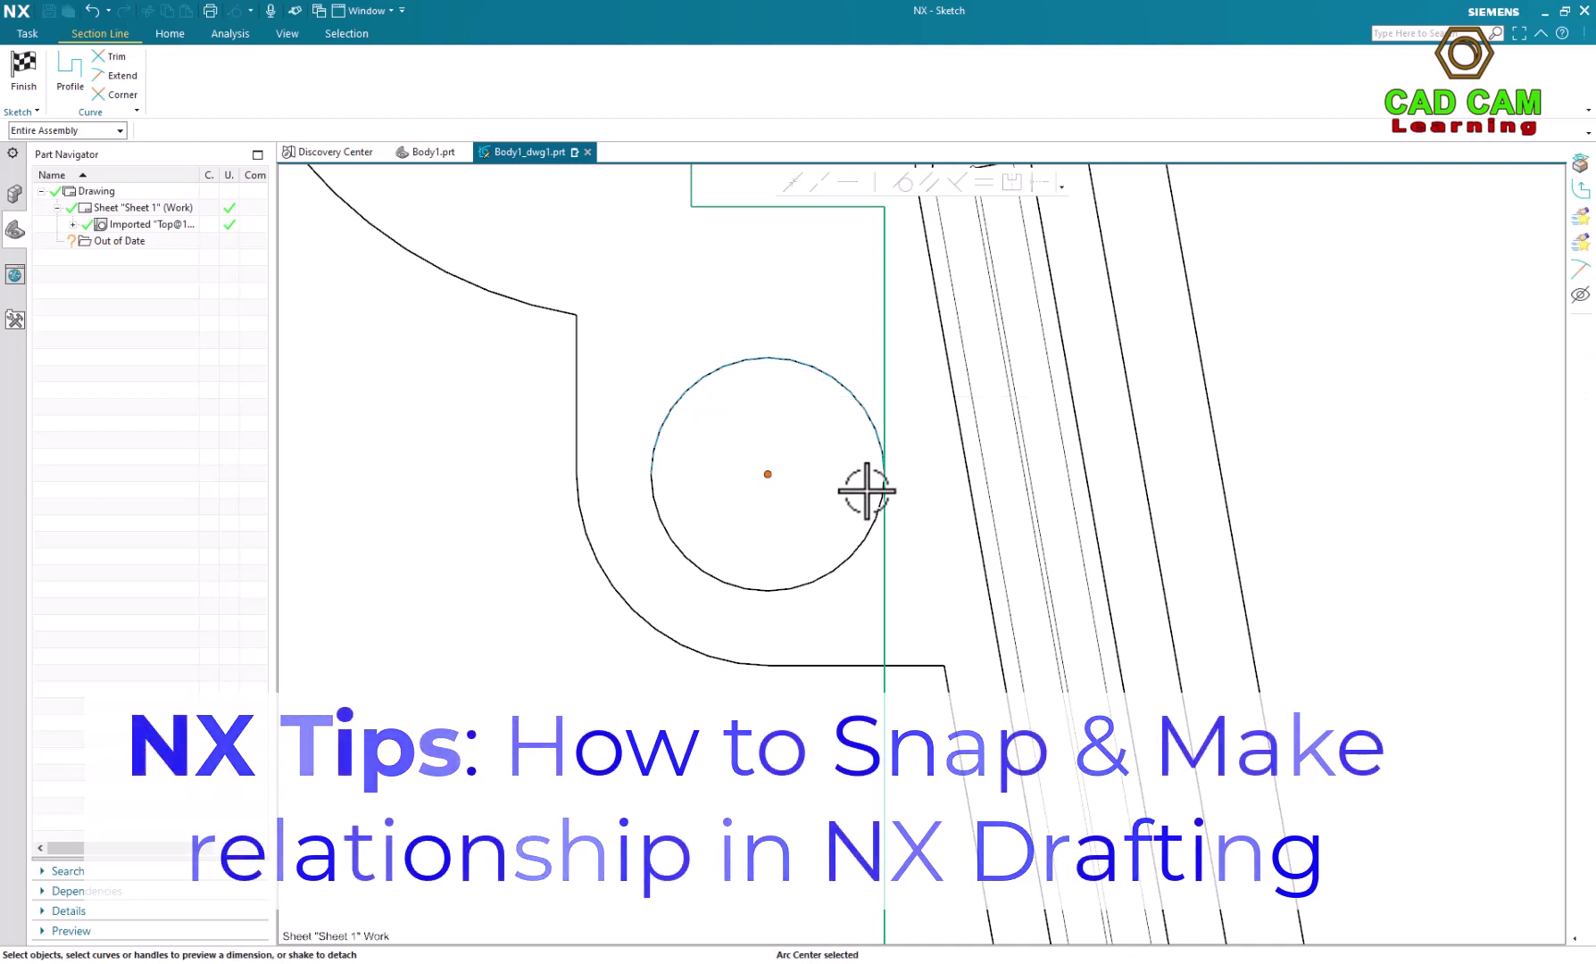
left_click(884, 535)
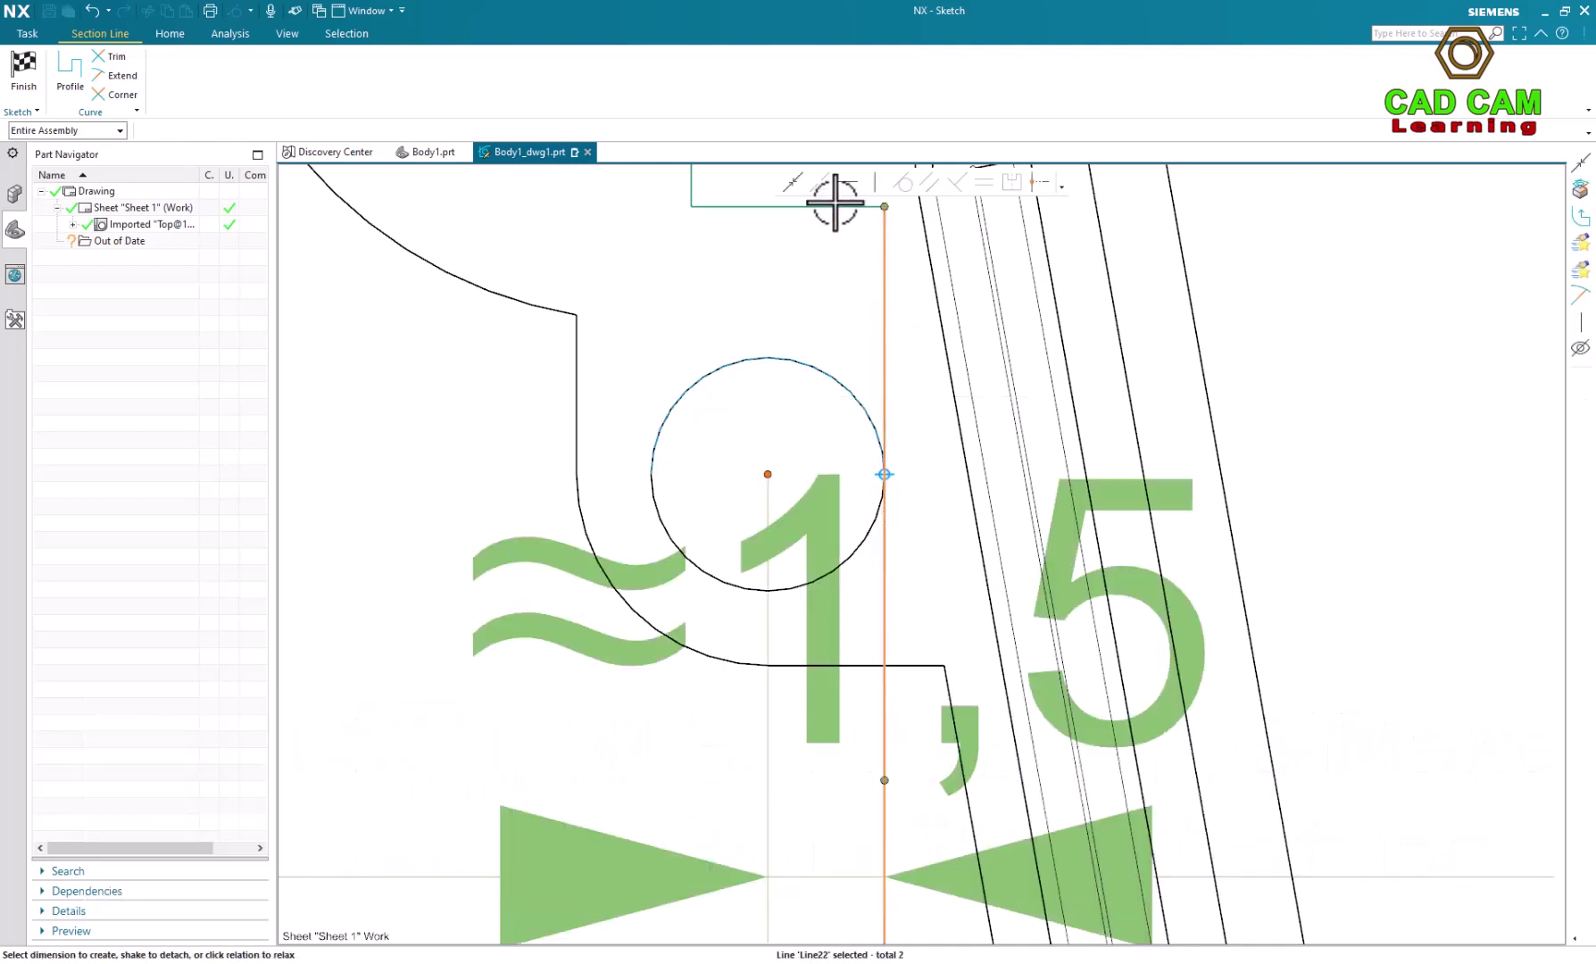
left_click(792, 181)
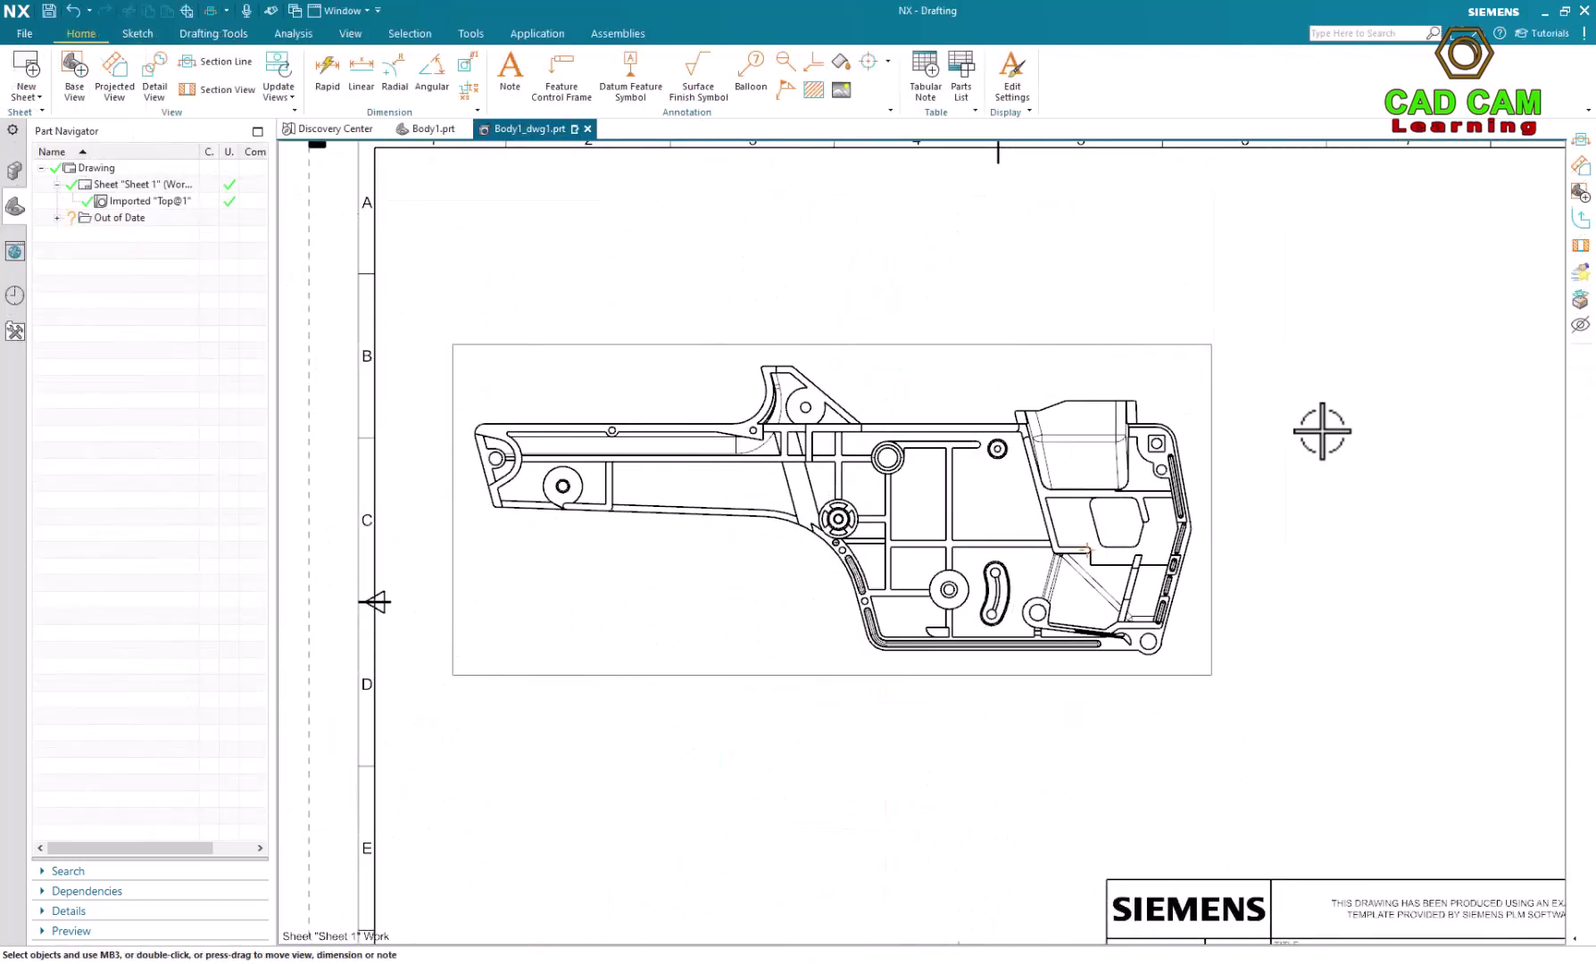
Step: Create a section line sketch on the imported Top view and start the Profile command
scroll(1322, 432, "up", 5)
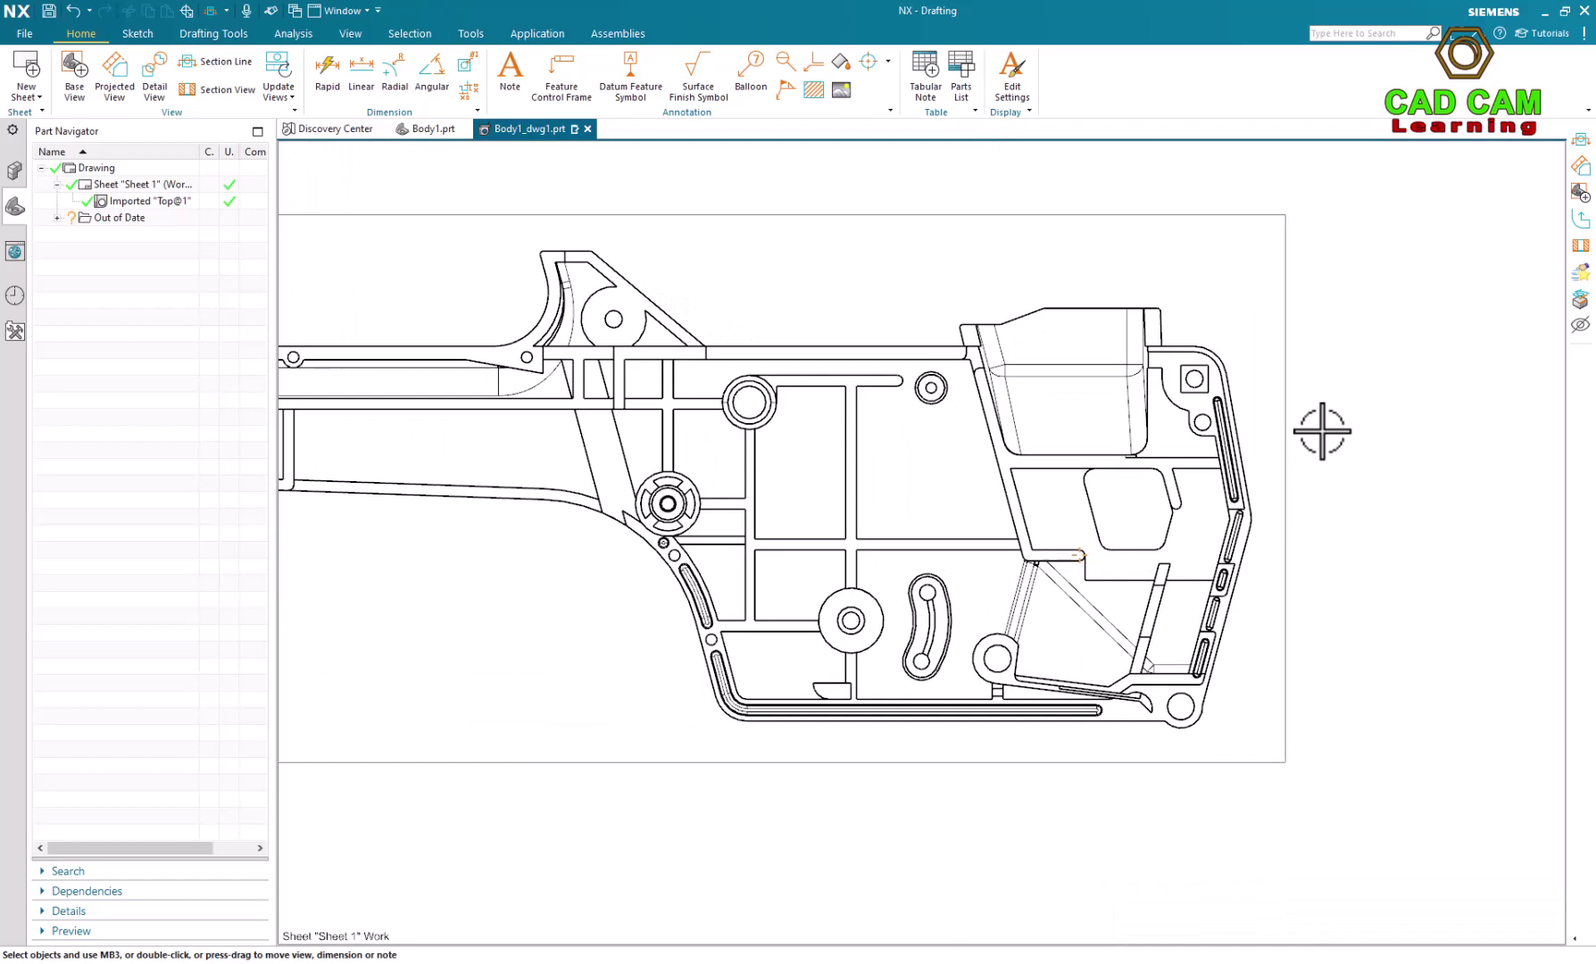
scroll(1322, 432, "up", 4)
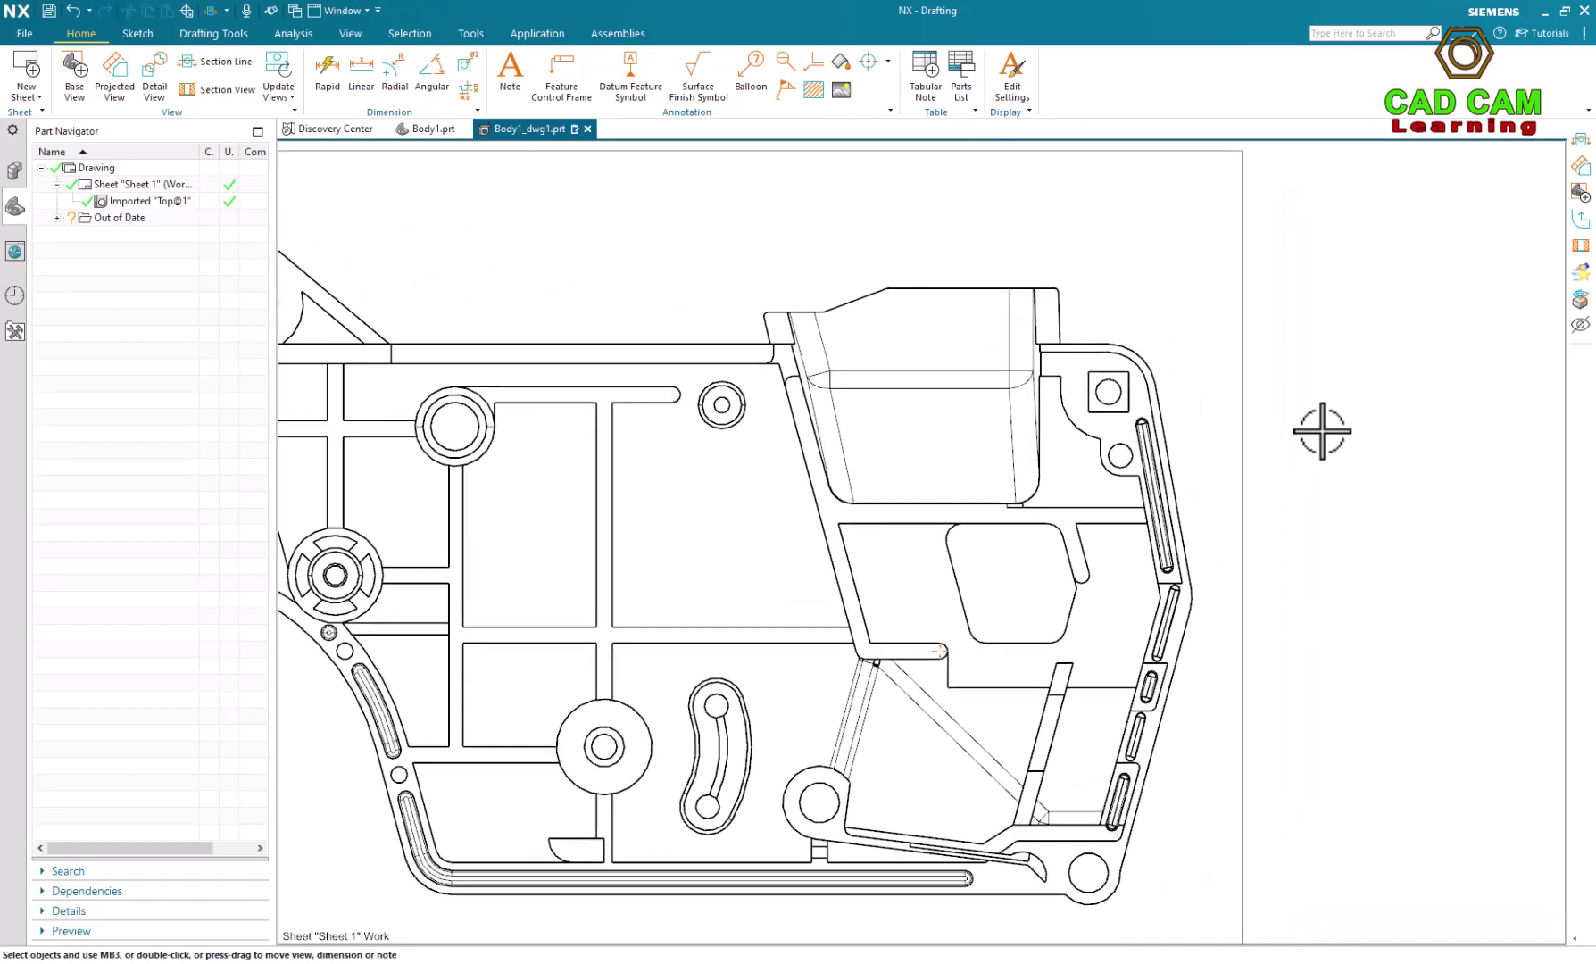
scroll(1297, 468, "down", 1)
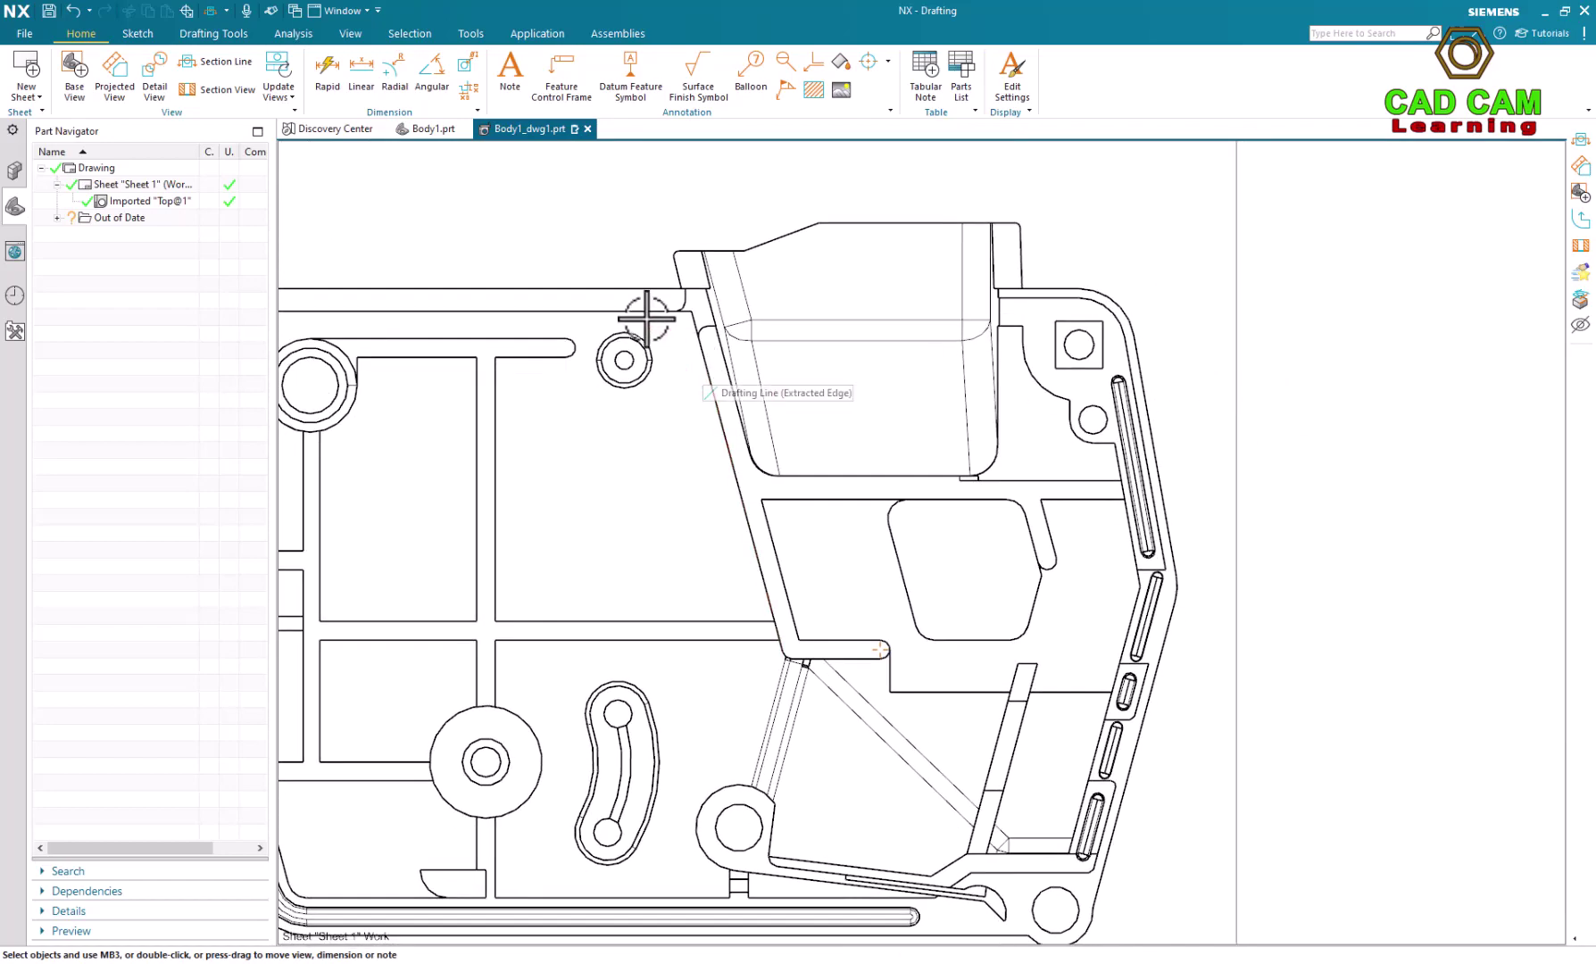
left_click(213, 63)
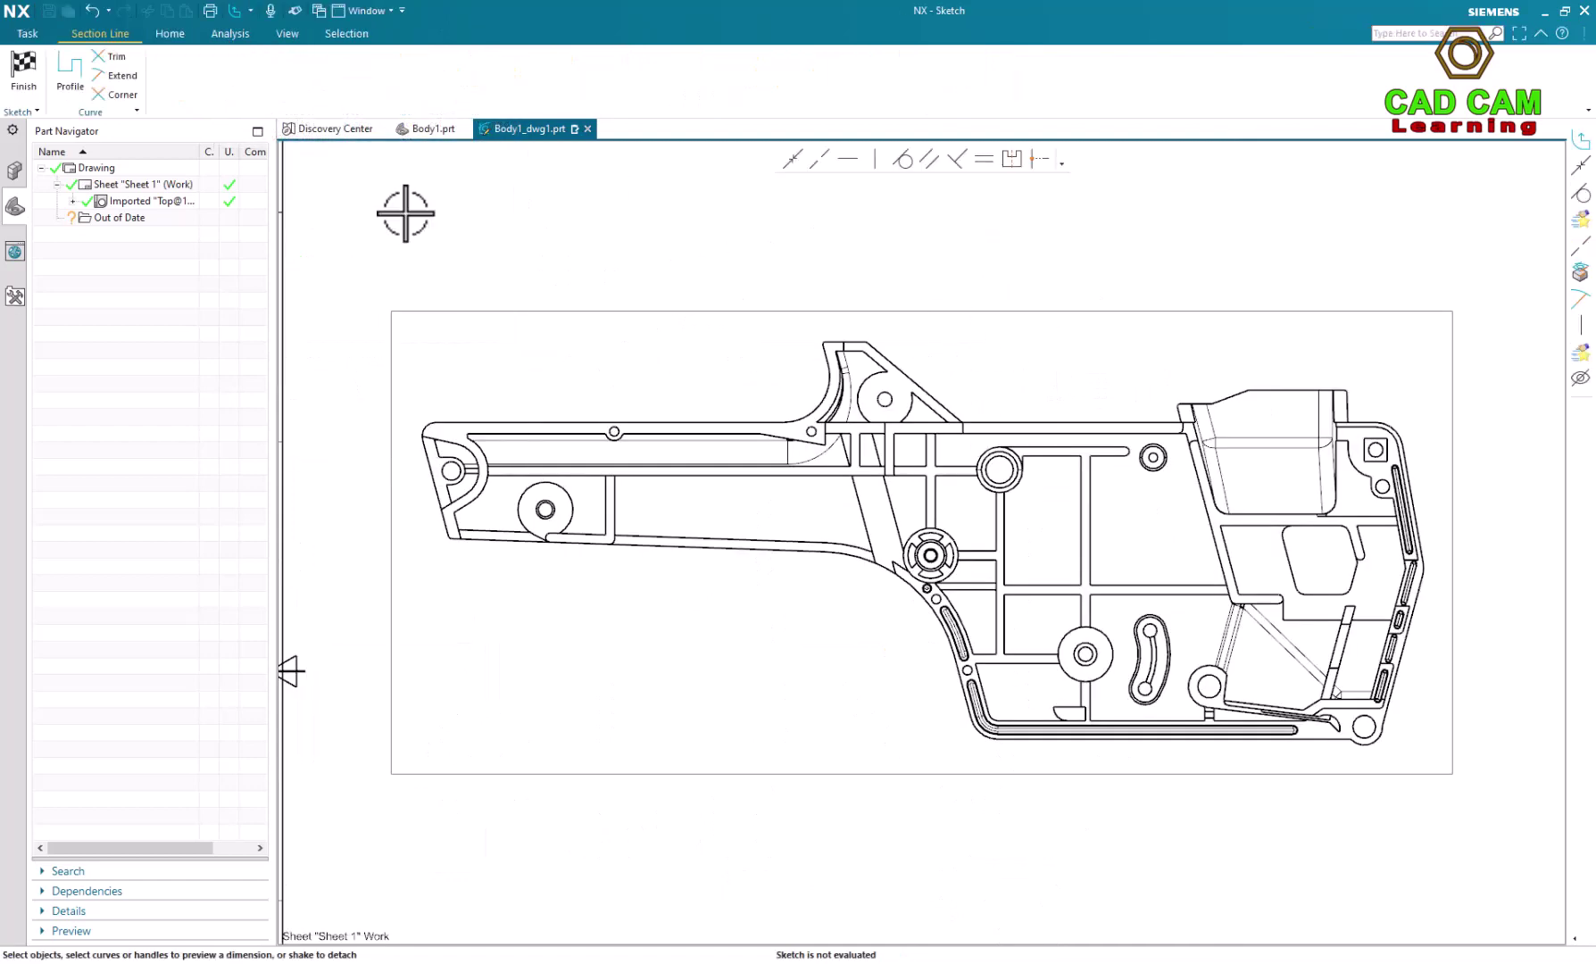
left_click(68, 80)
scroll(979, 331, "up", 6)
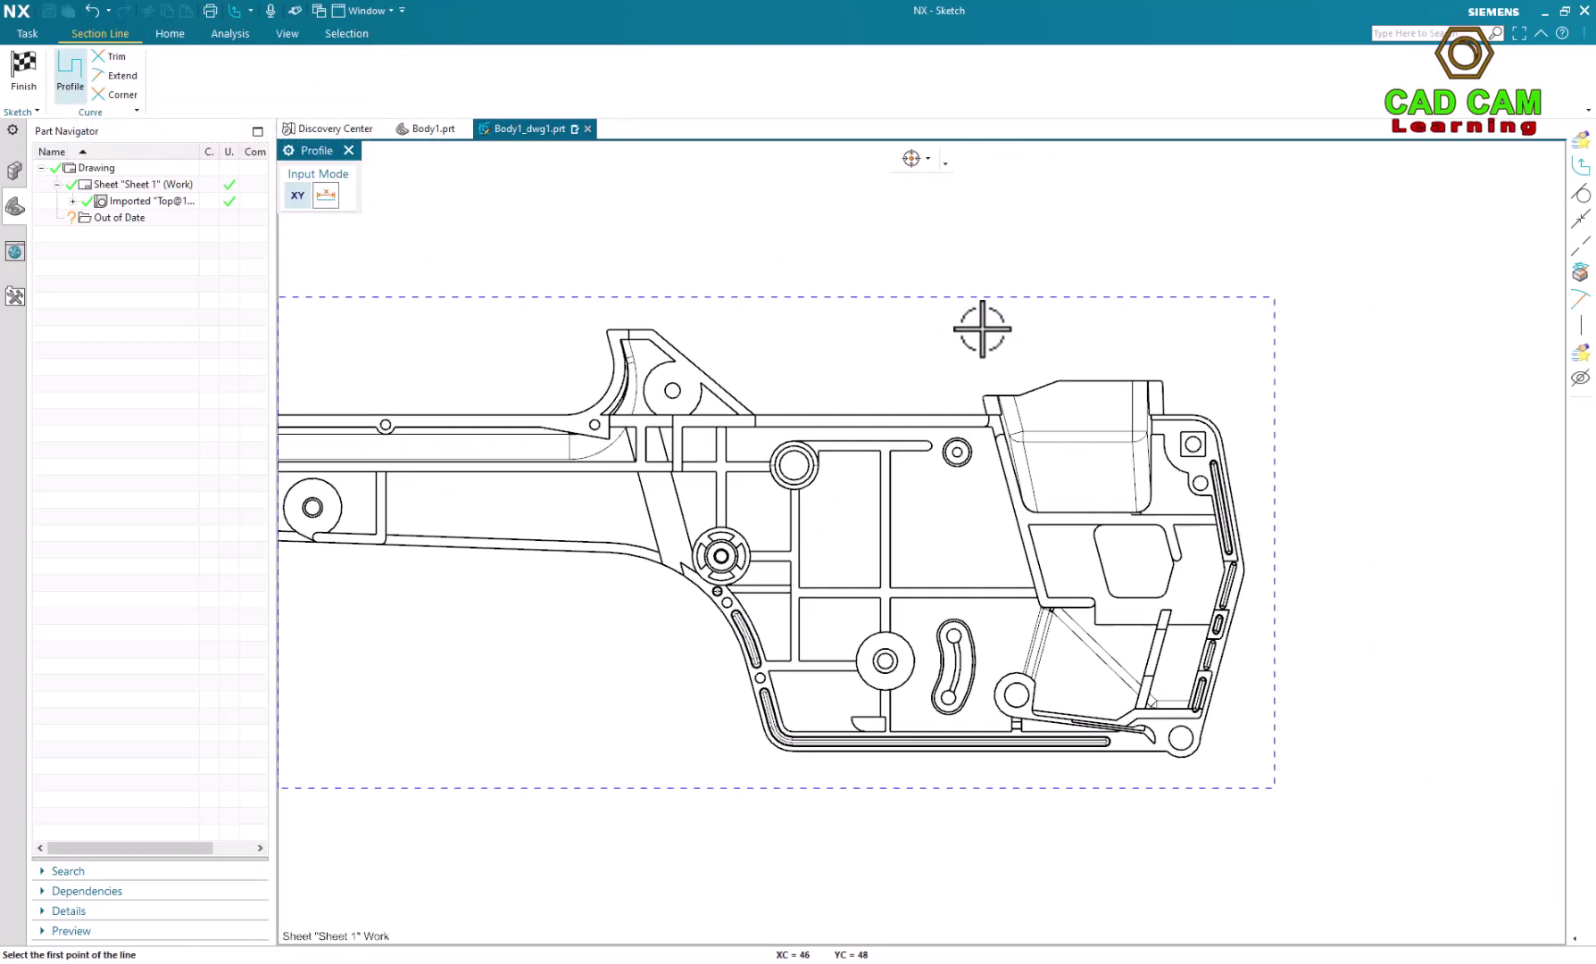
scroll(980, 369, "up", 5)
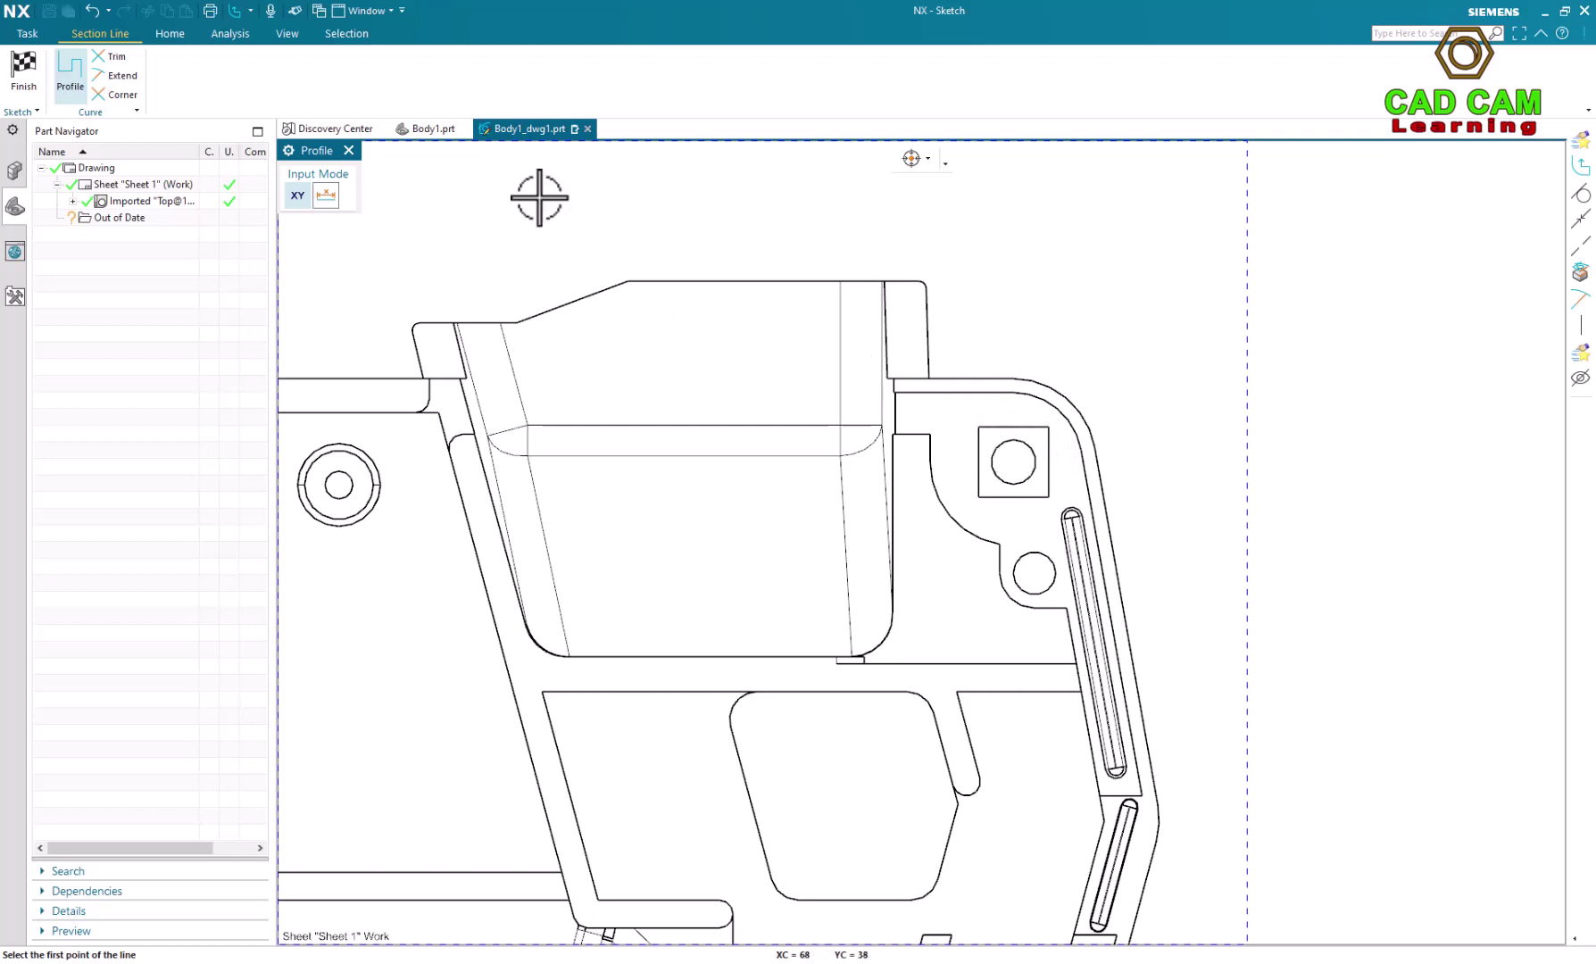
Step: Set the selection scope to Entire Assembly and check snapping on the hole in the square boss
left_click(348, 33)
left_click(175, 90)
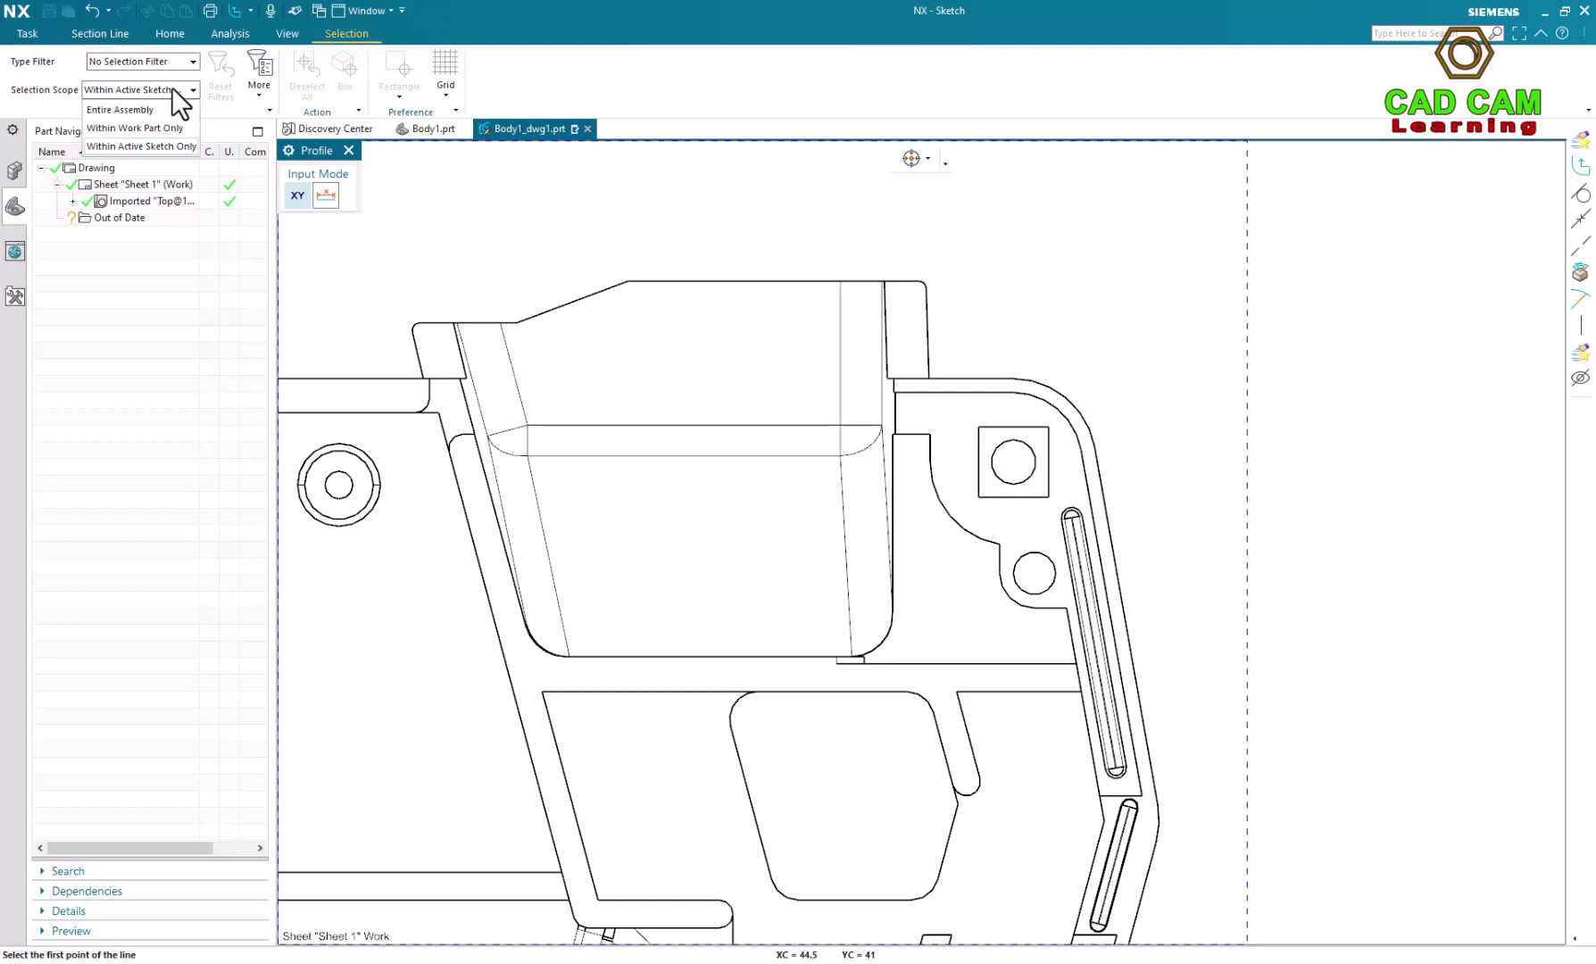
left_click(115, 110)
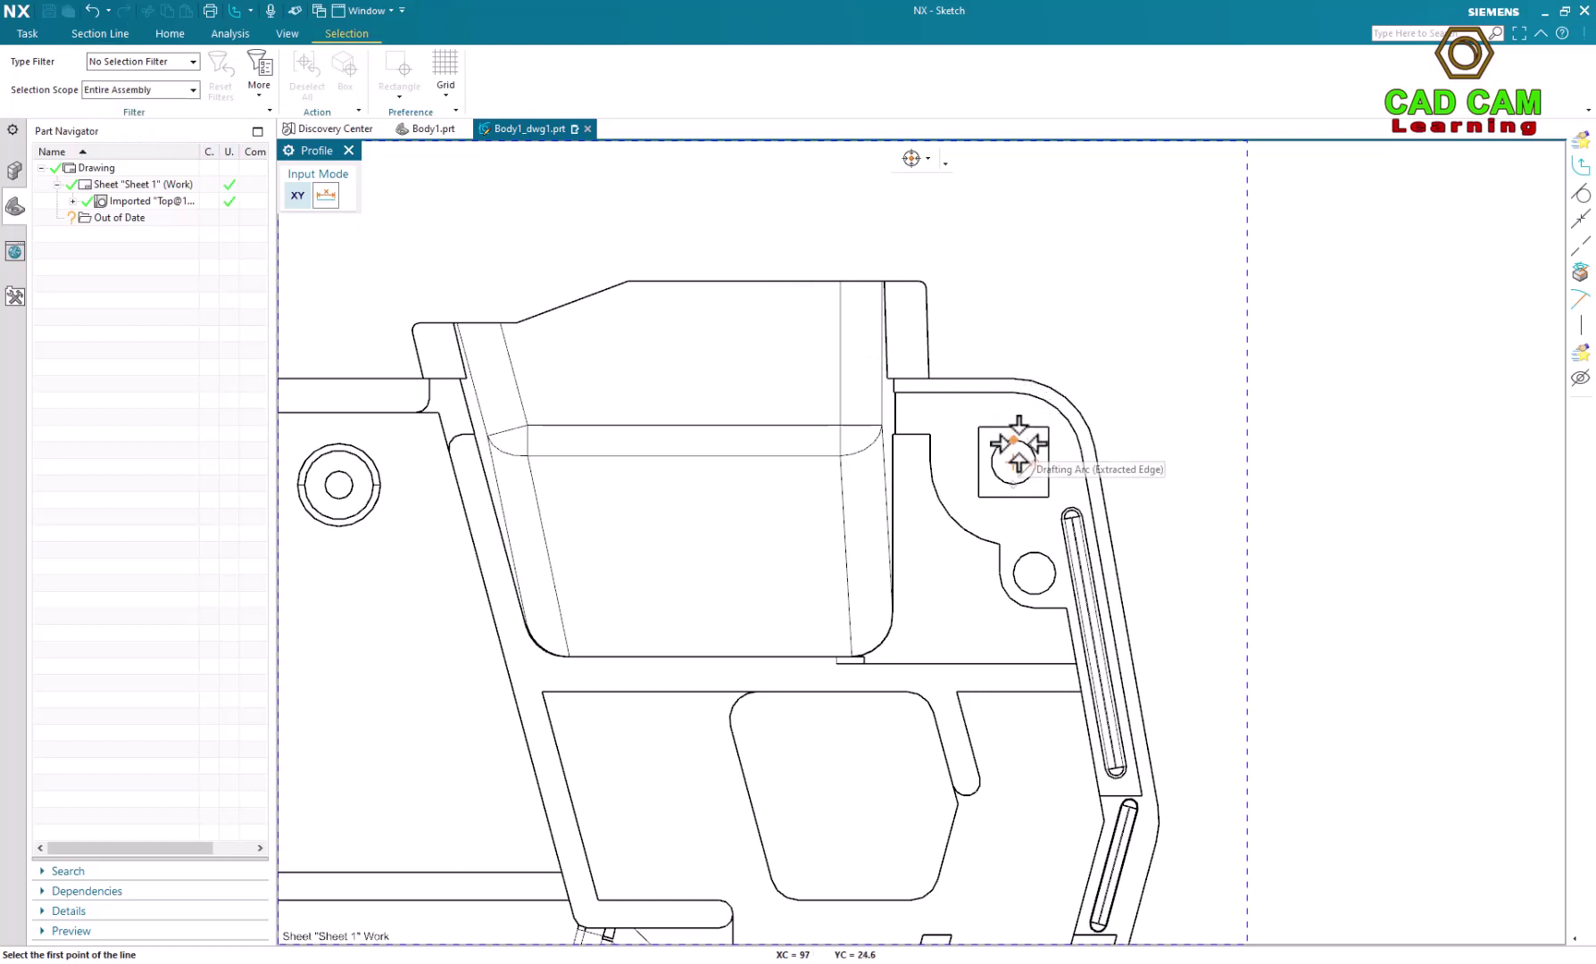
scroll(1017, 442, "up", 2)
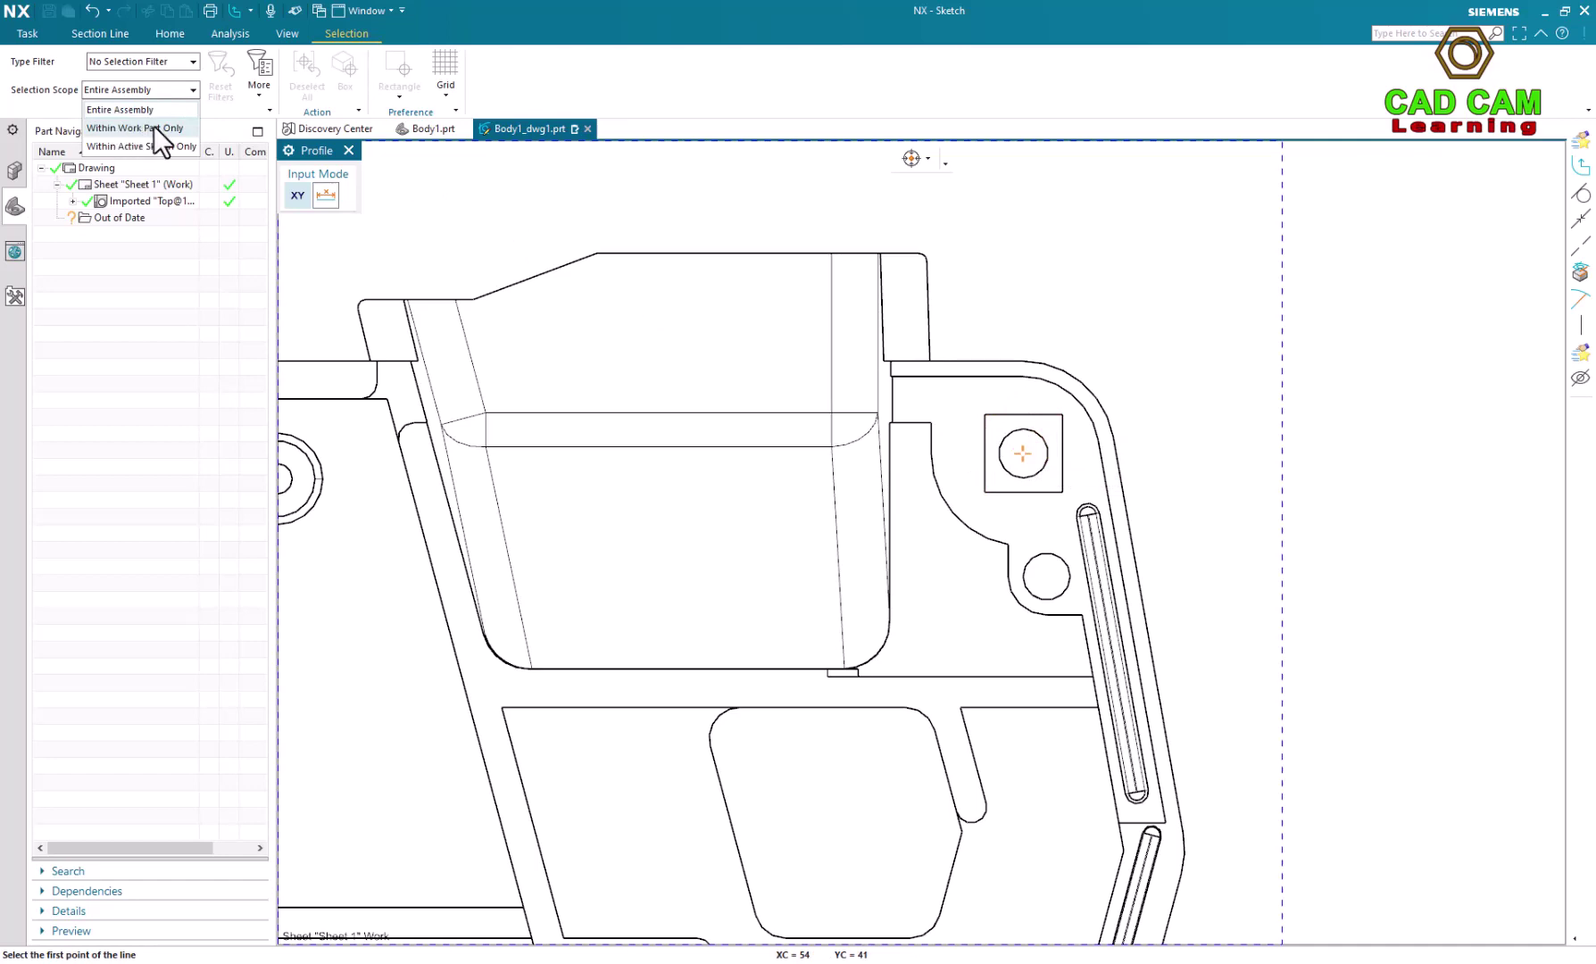
Step: Try the Within Work Part Only and Within Active Sketch Only selection scopes on the hole, then restore Entire Assembly
left_click(154, 126)
scroll(1032, 420, "up", 2)
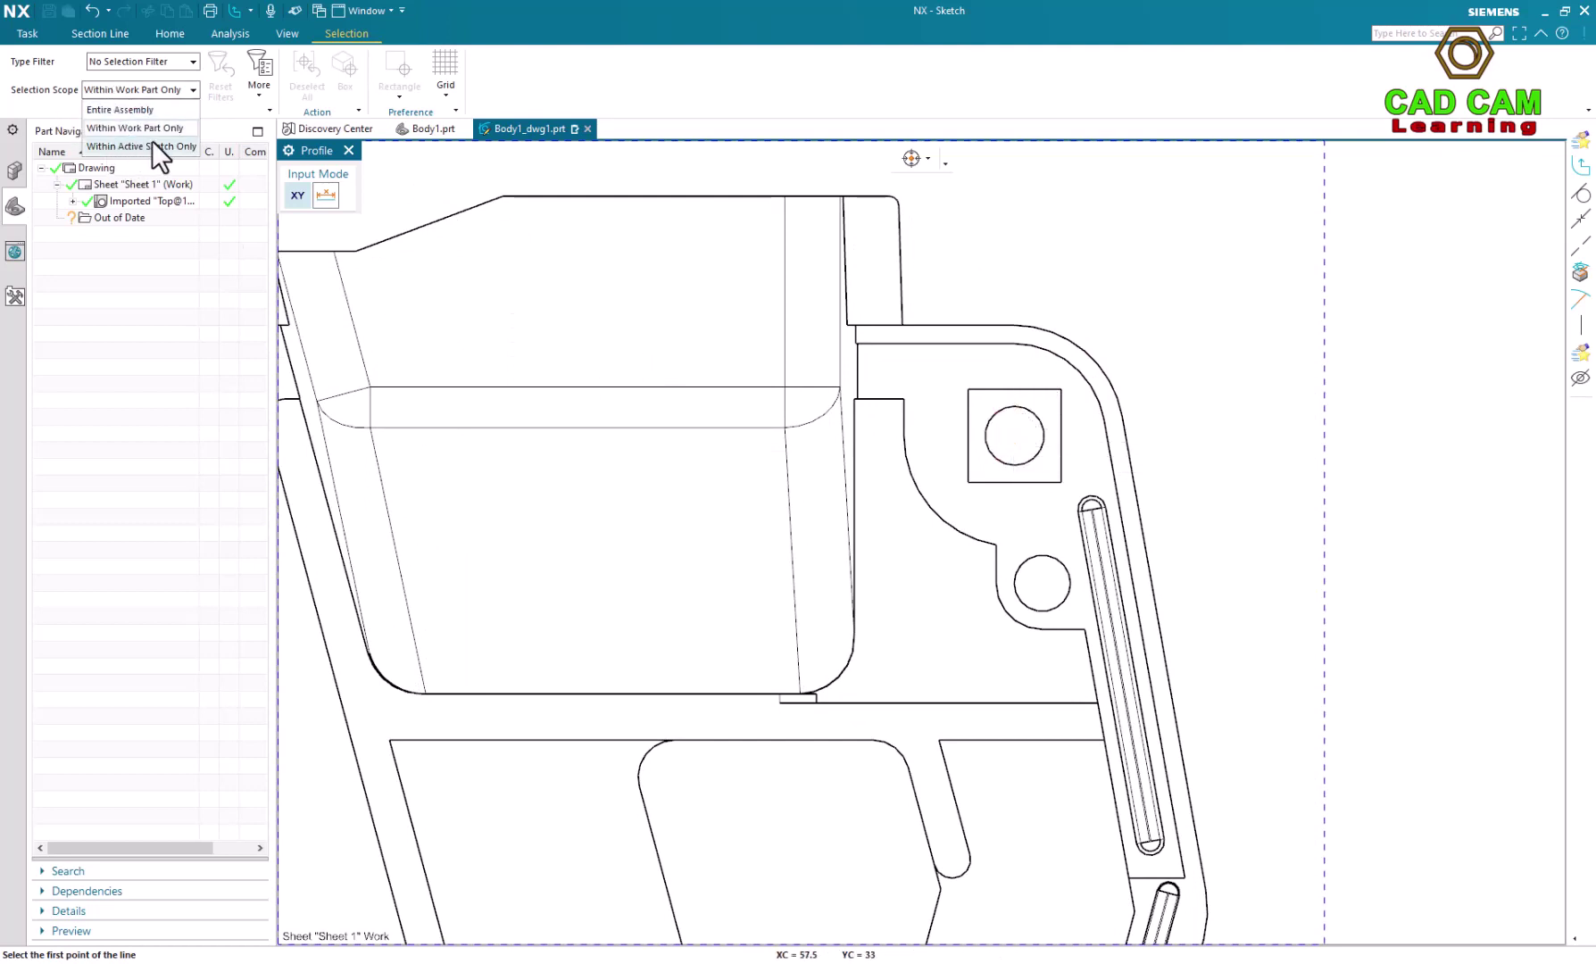
left_click(166, 146)
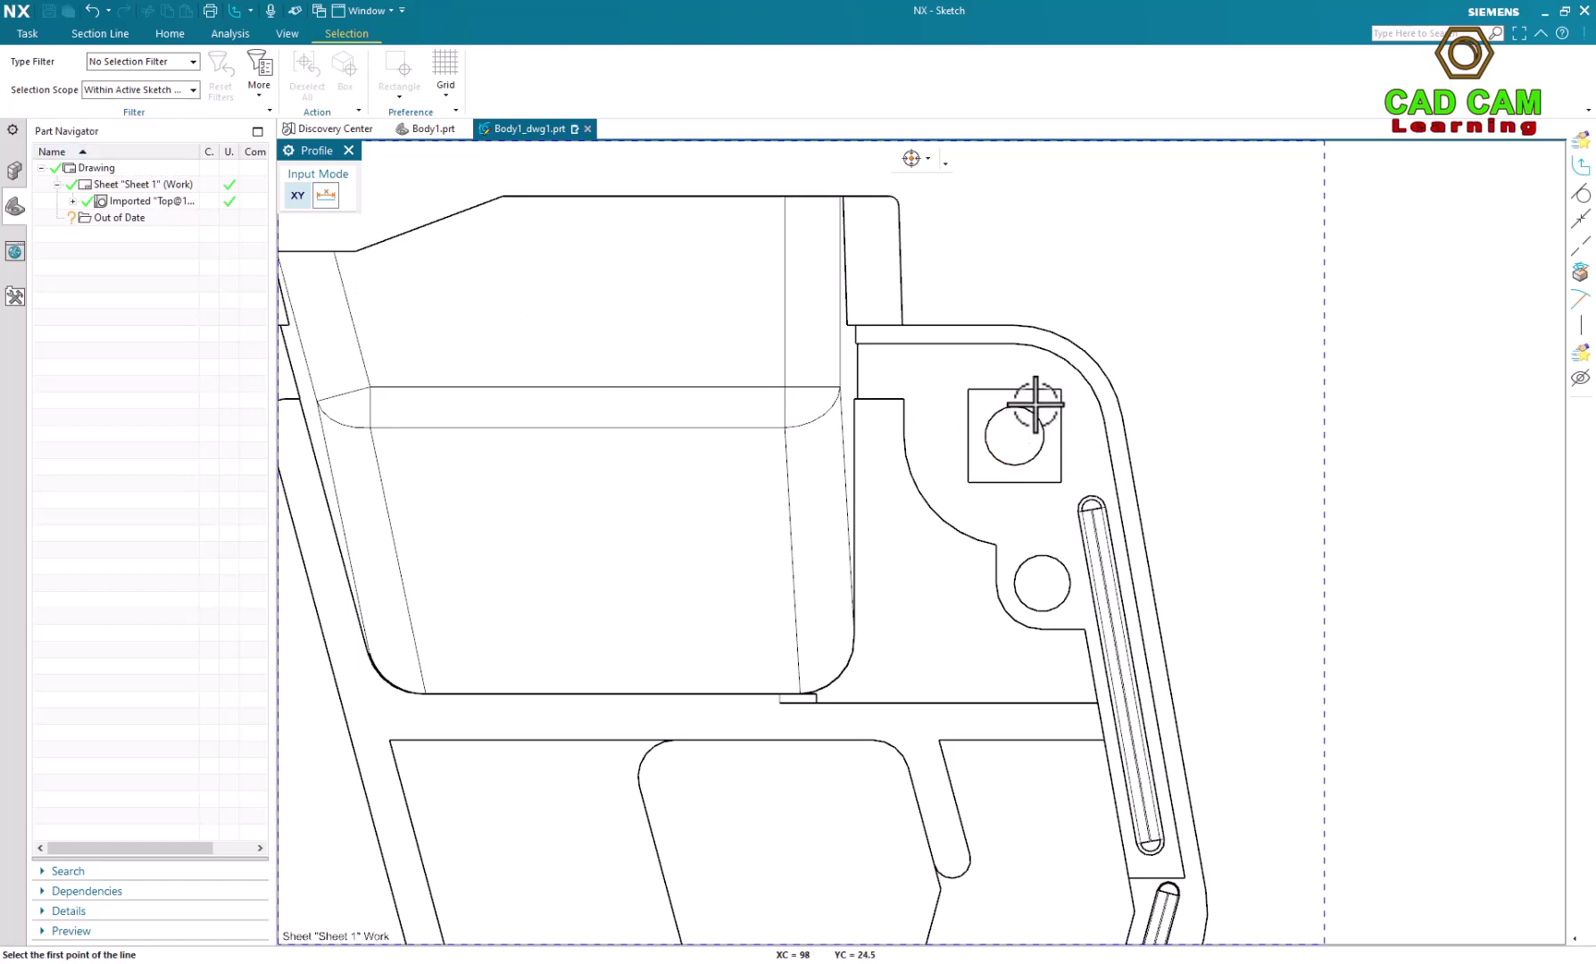
scroll(1035, 404, "up", 2)
scroll(1029, 384, "down", 3)
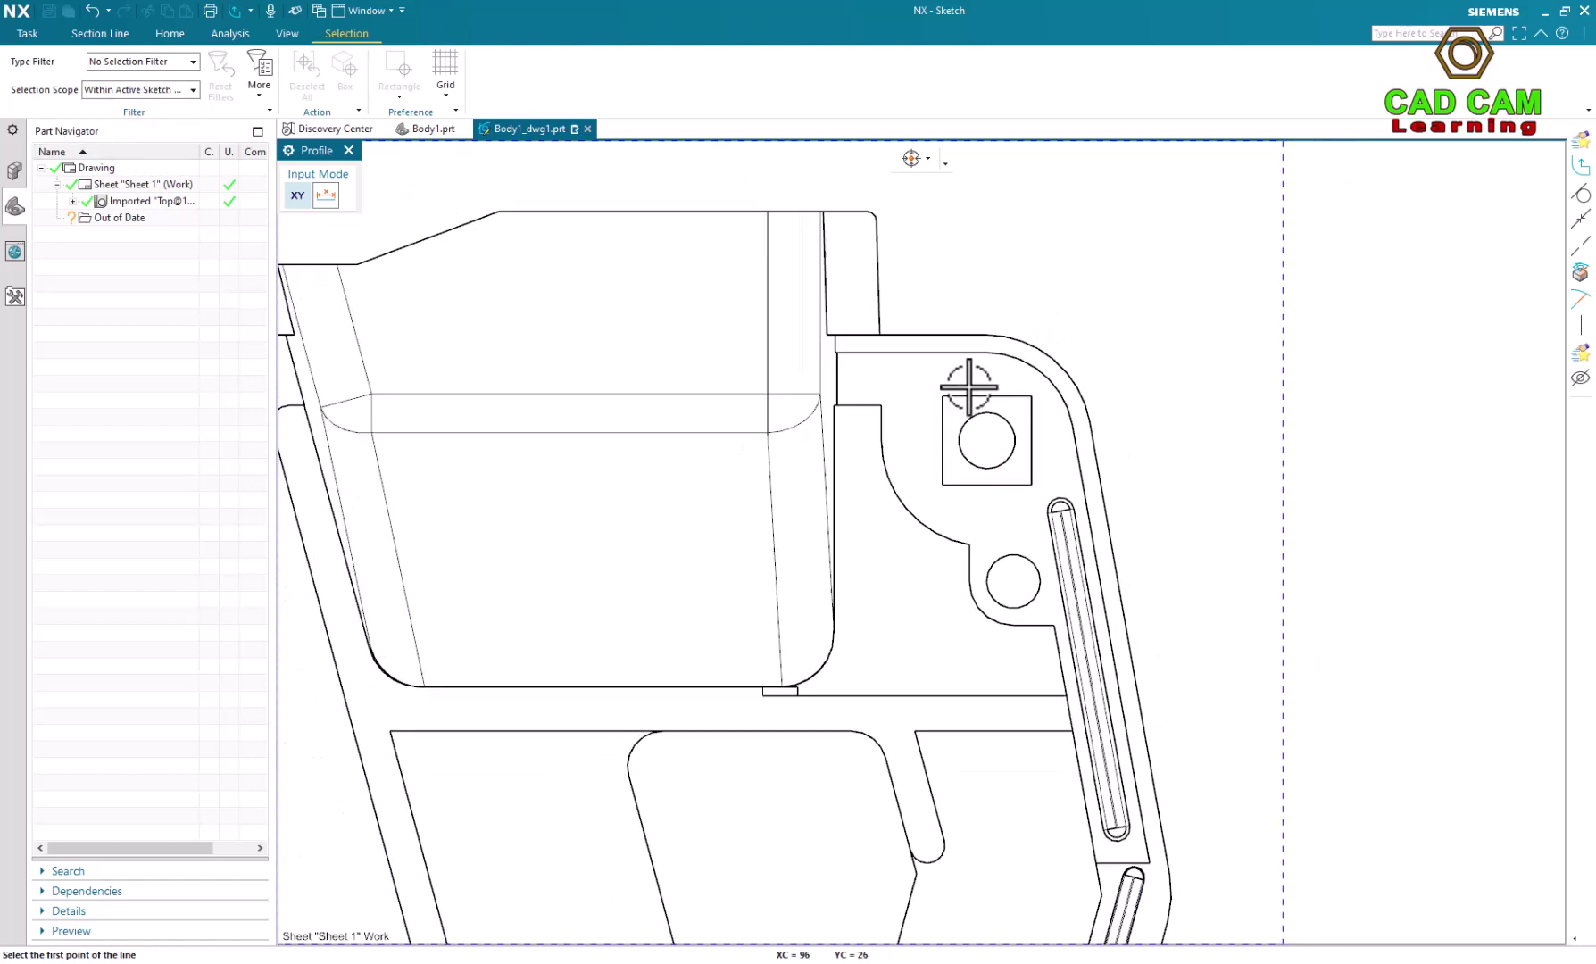
left_click(150, 89)
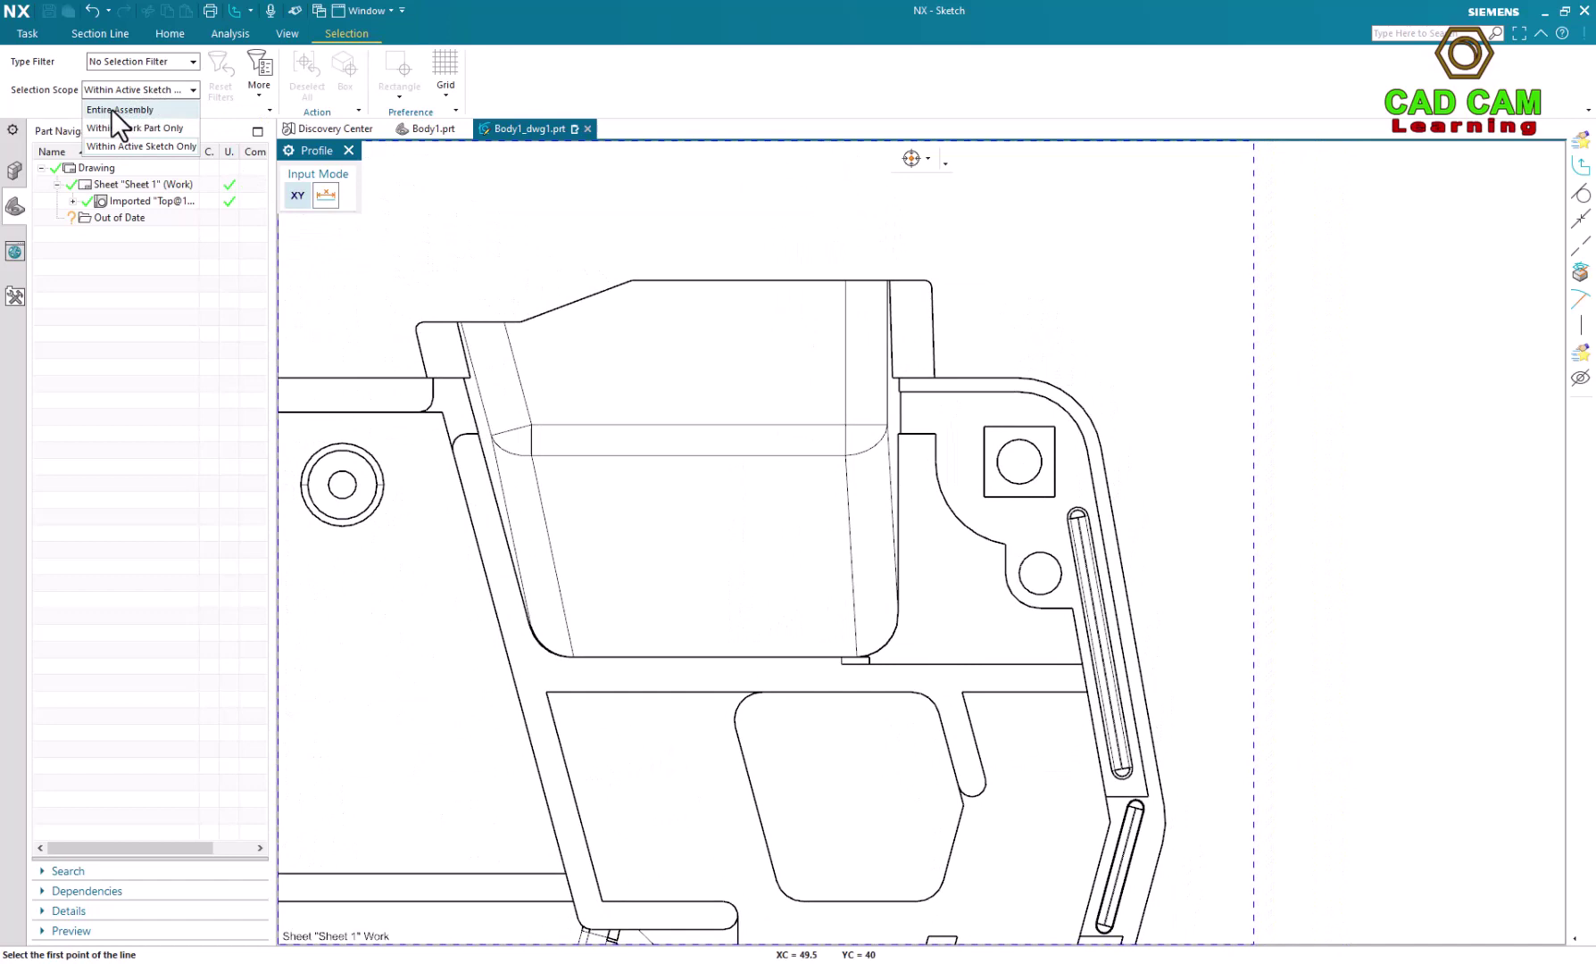
left_click(131, 109)
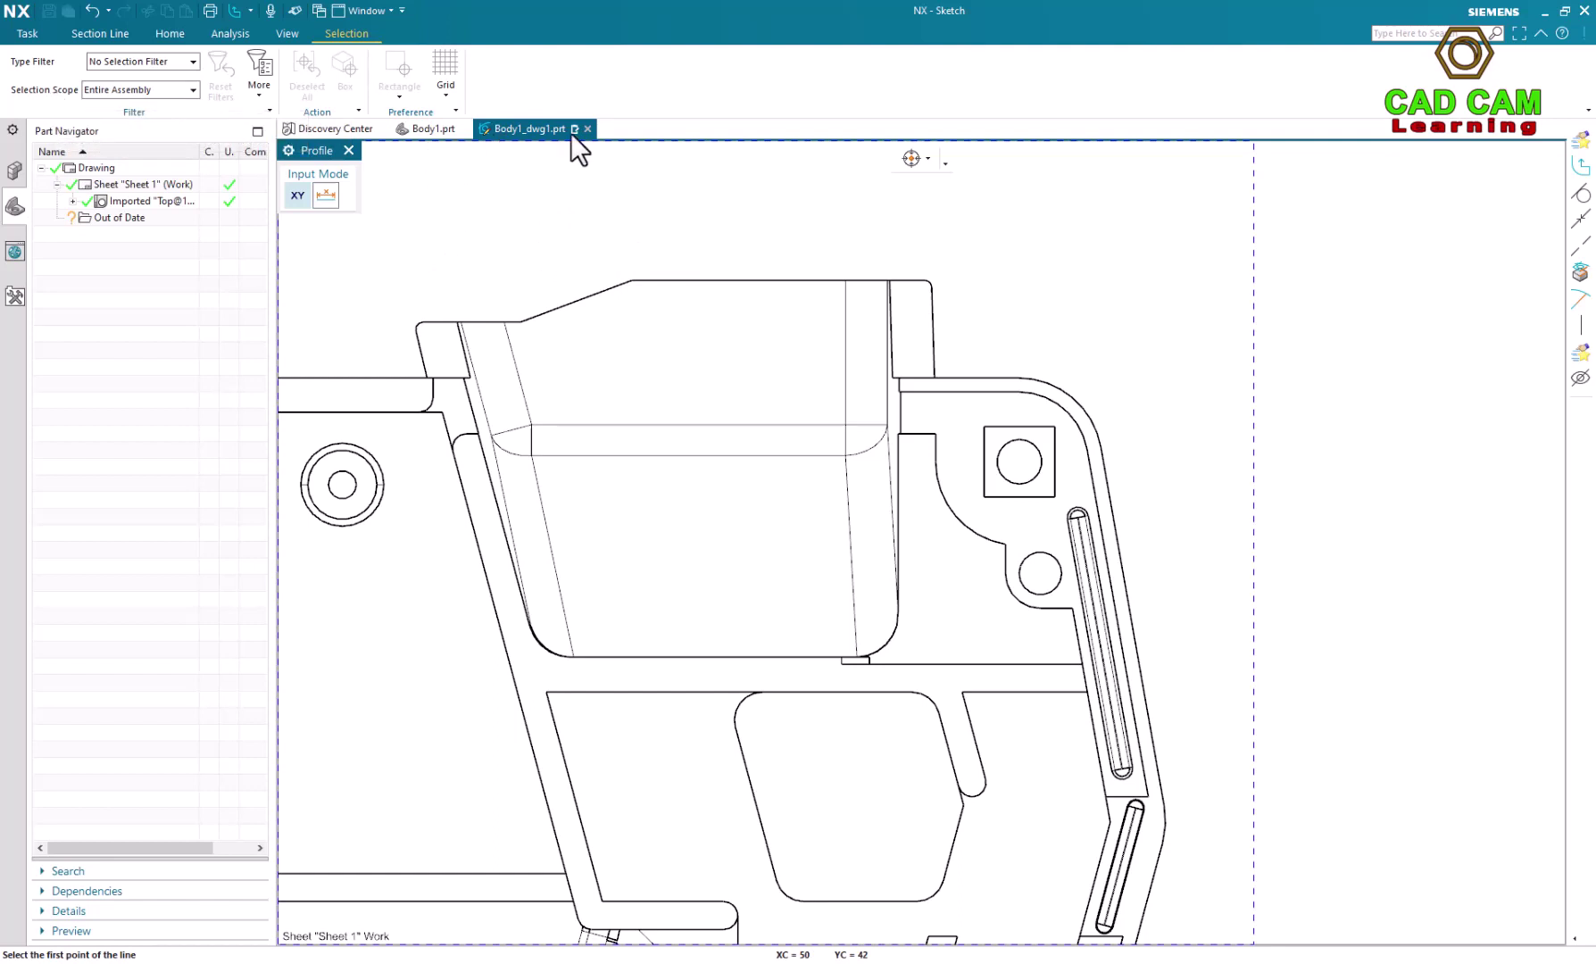
Step: Add the Selection Scope filter to the top border bar and check that its options are available there
right_click(56, 90)
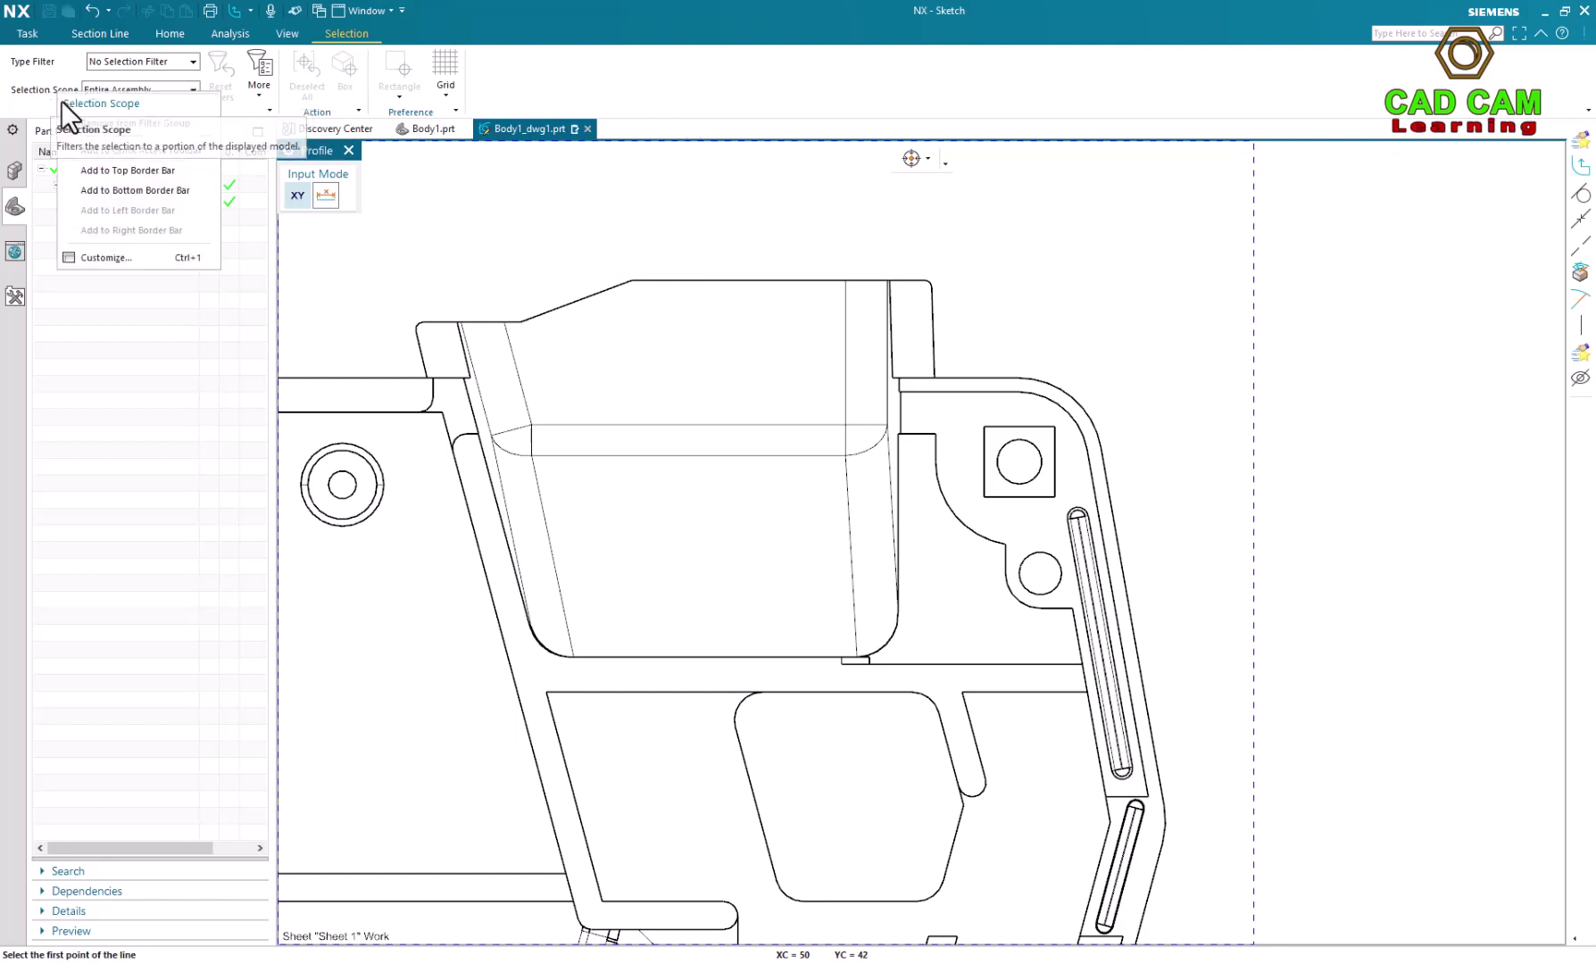
left_click(145, 171)
left_click(120, 132)
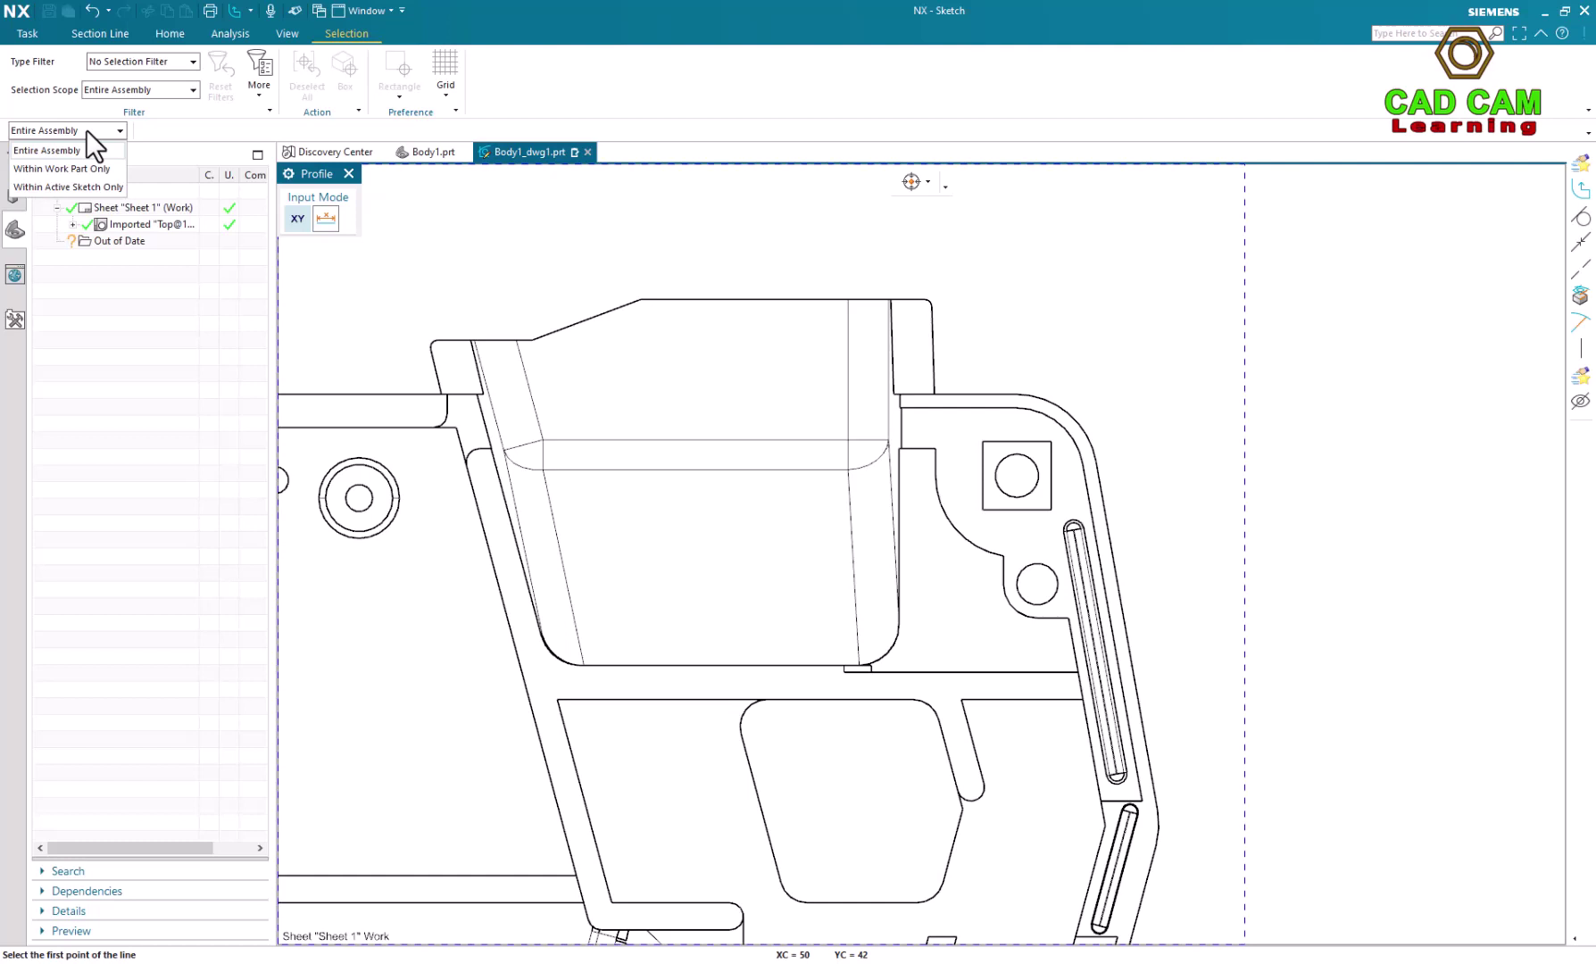
left_click(101, 131)
left_click(157, 35)
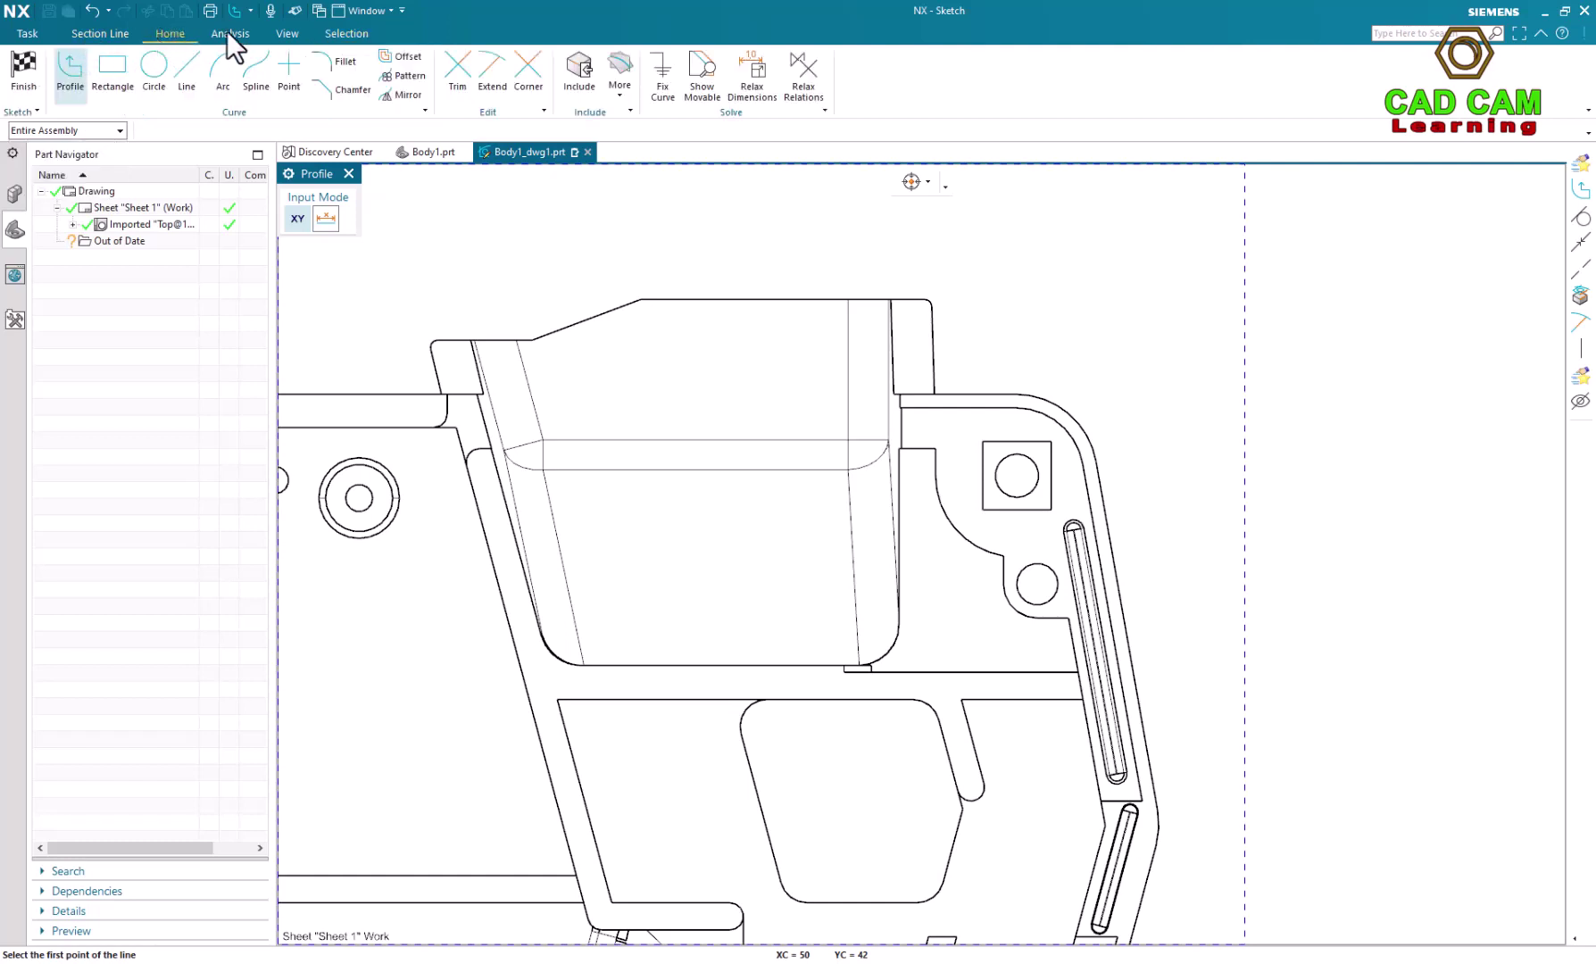
left_click(110, 134)
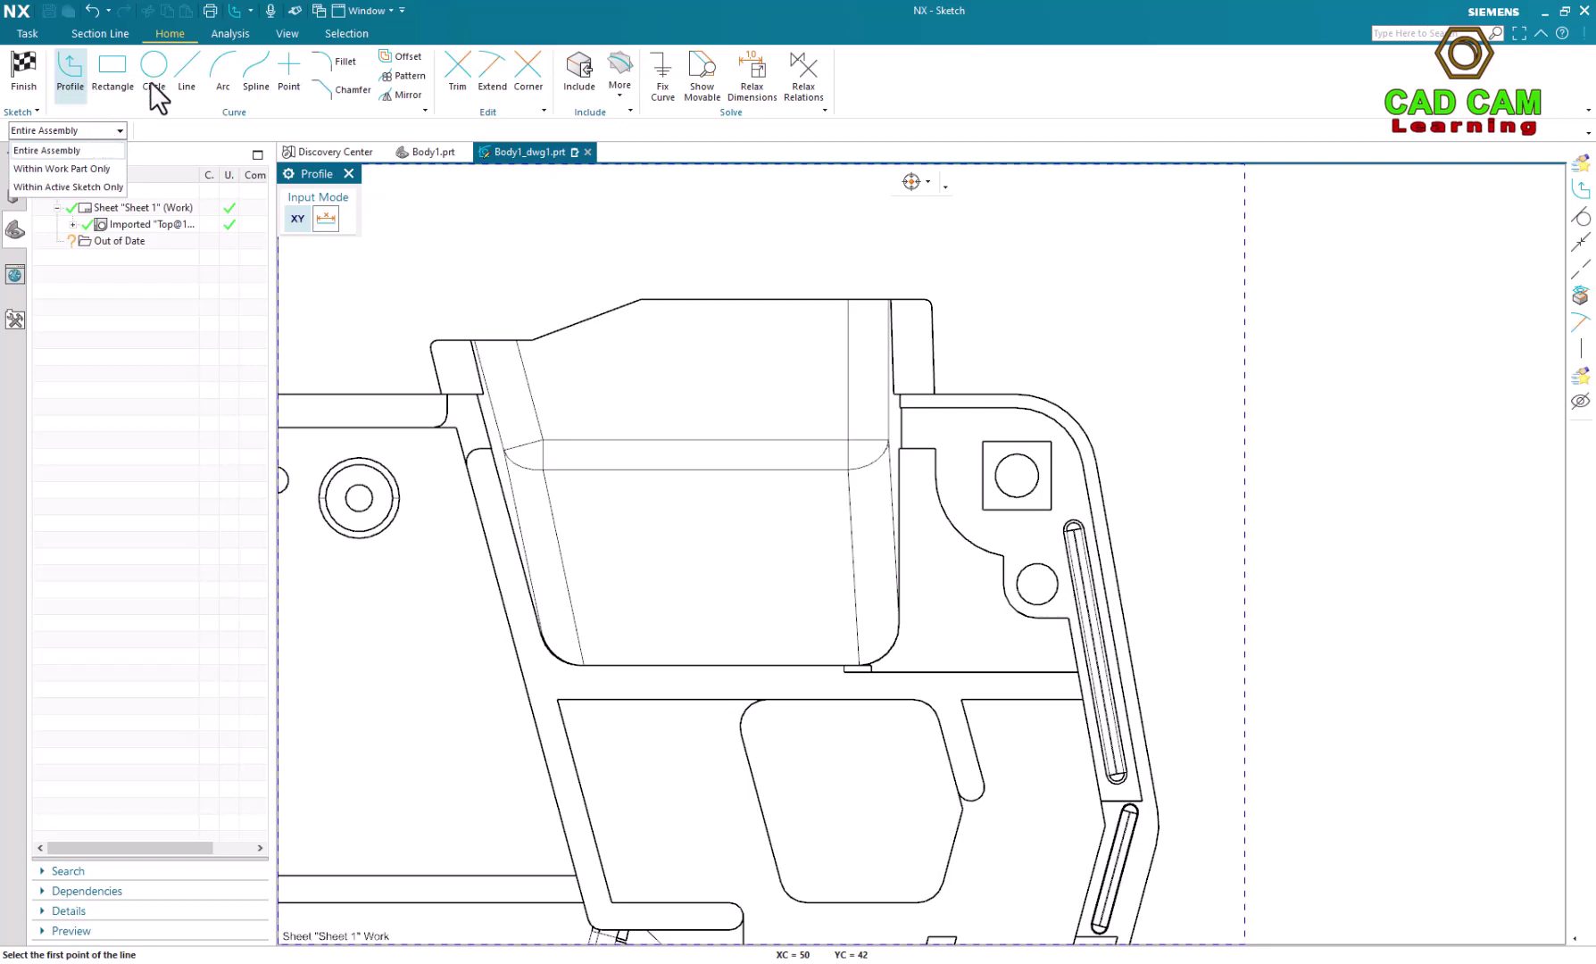
left_click(105, 131)
left_click(101, 37)
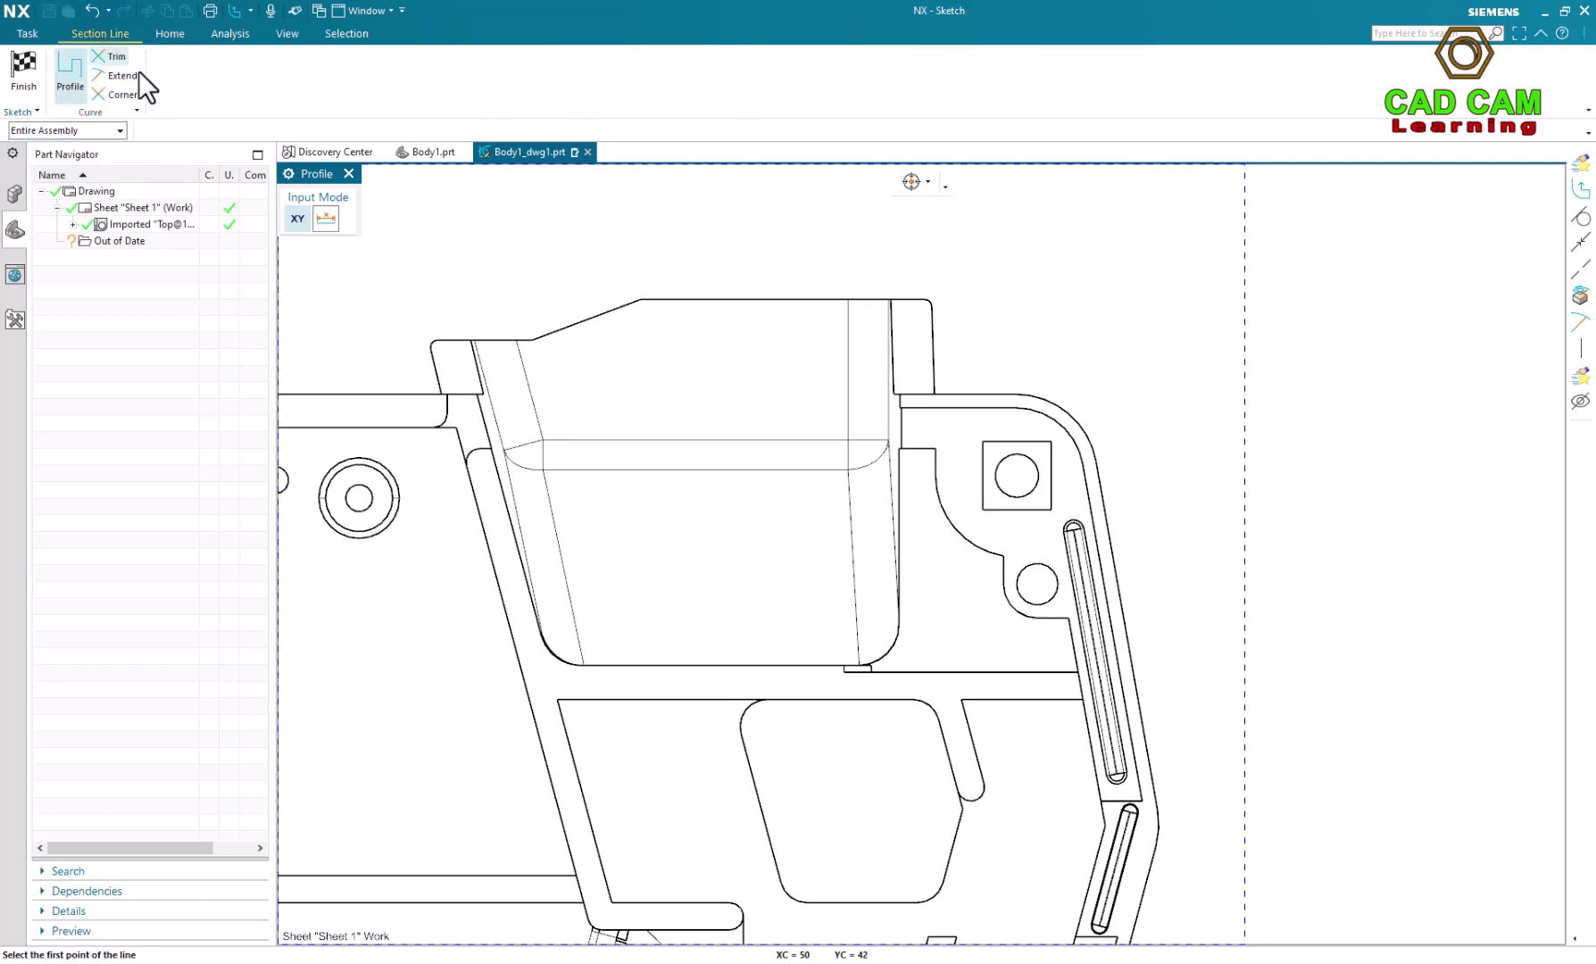
Step: Begin the section line profile above the square boss with a vertical segment past its hole and a horizontal jog about 1 long
scroll(923, 324, "down", 3)
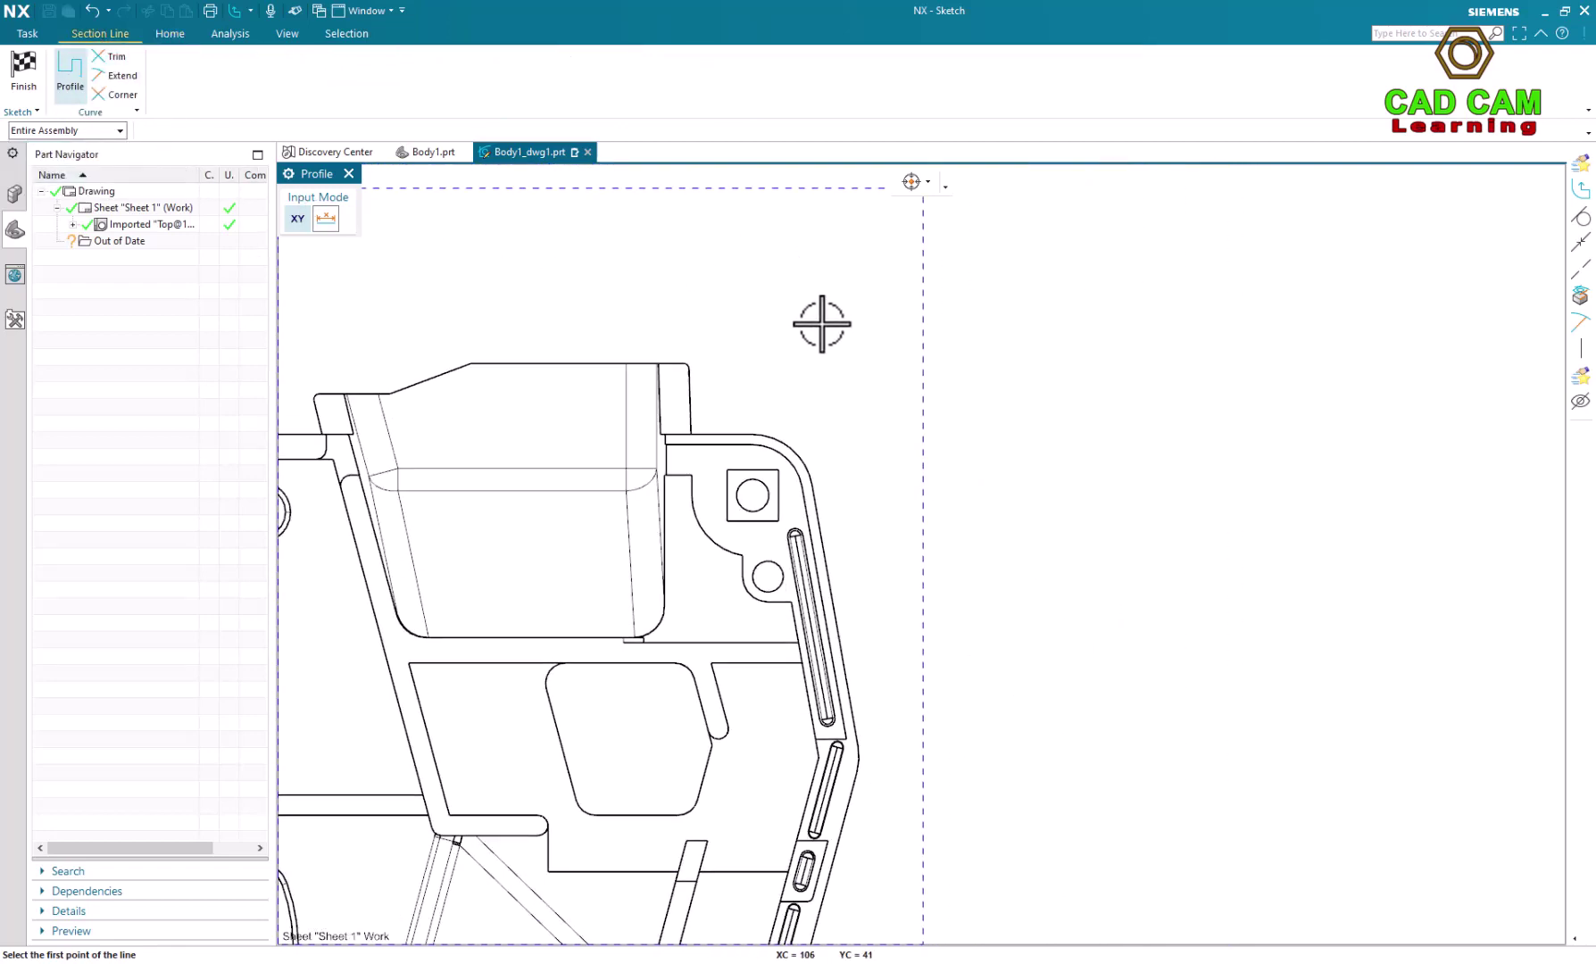
scroll(769, 464, "up", 2)
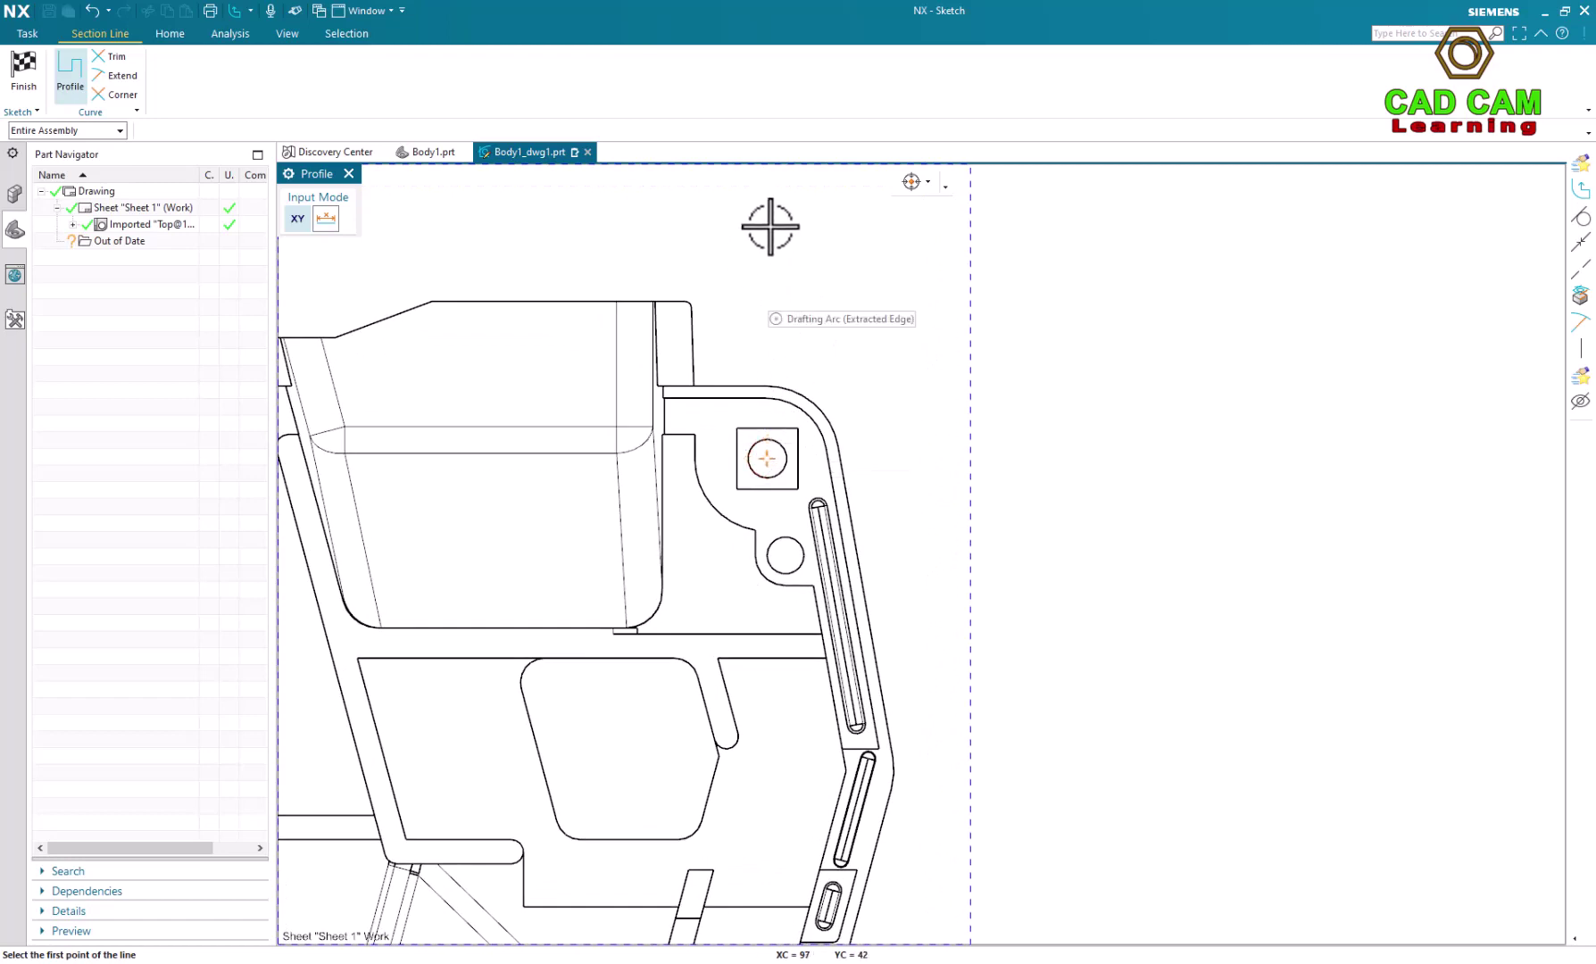
scroll(784, 235, "down", 2)
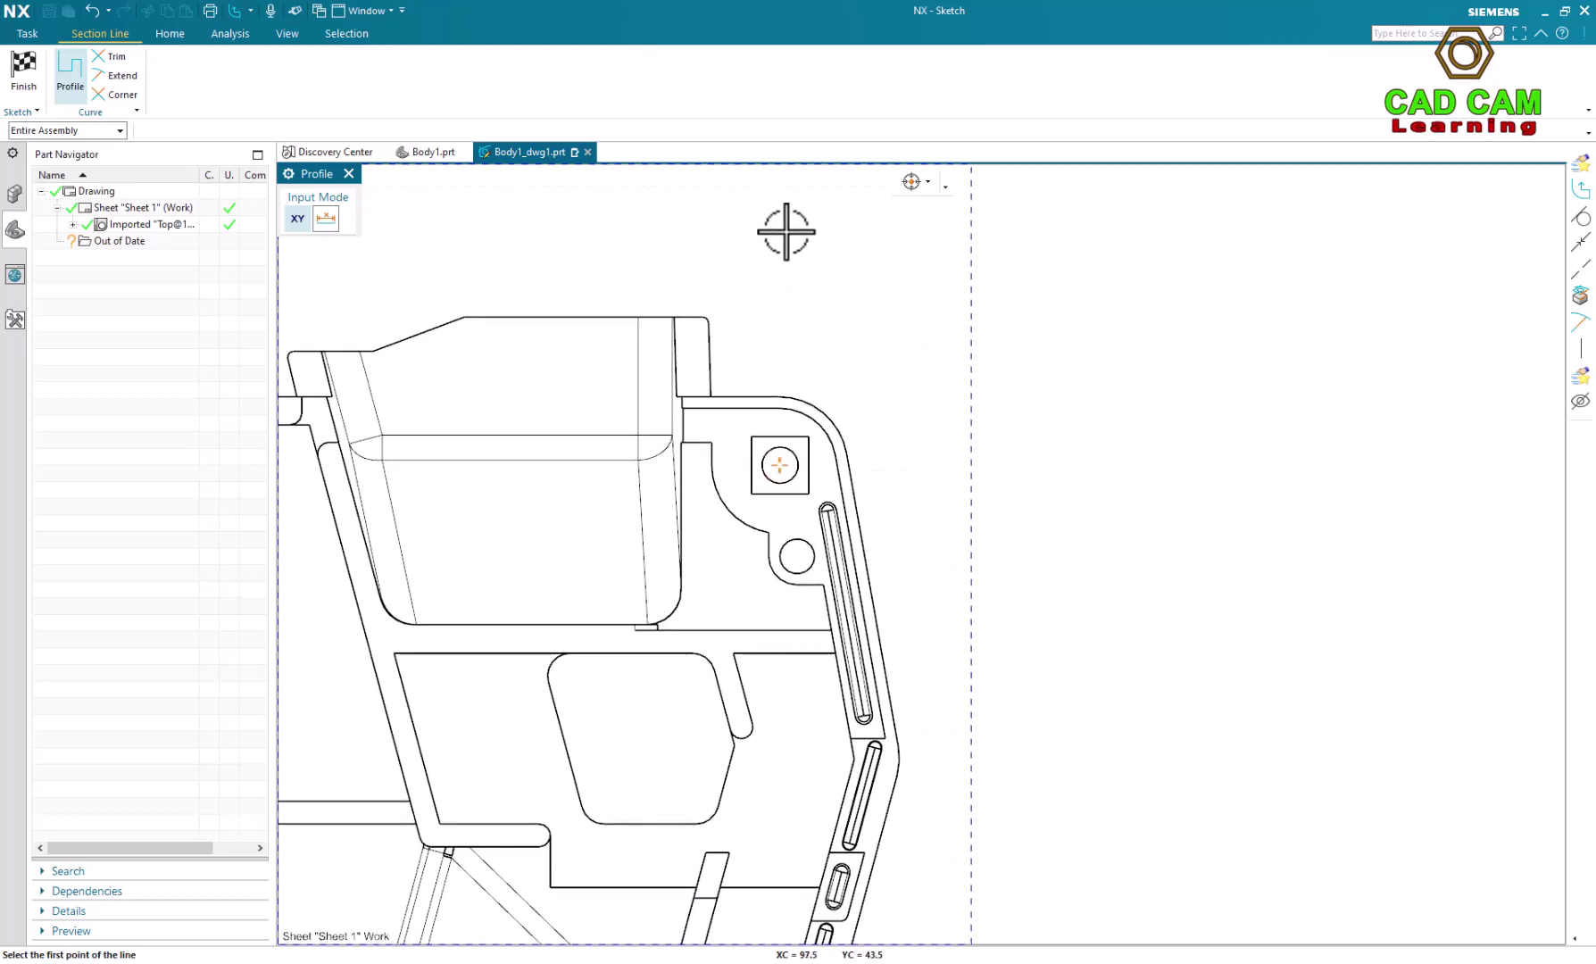
left_click(813, 266)
scroll(831, 523, "up", 4)
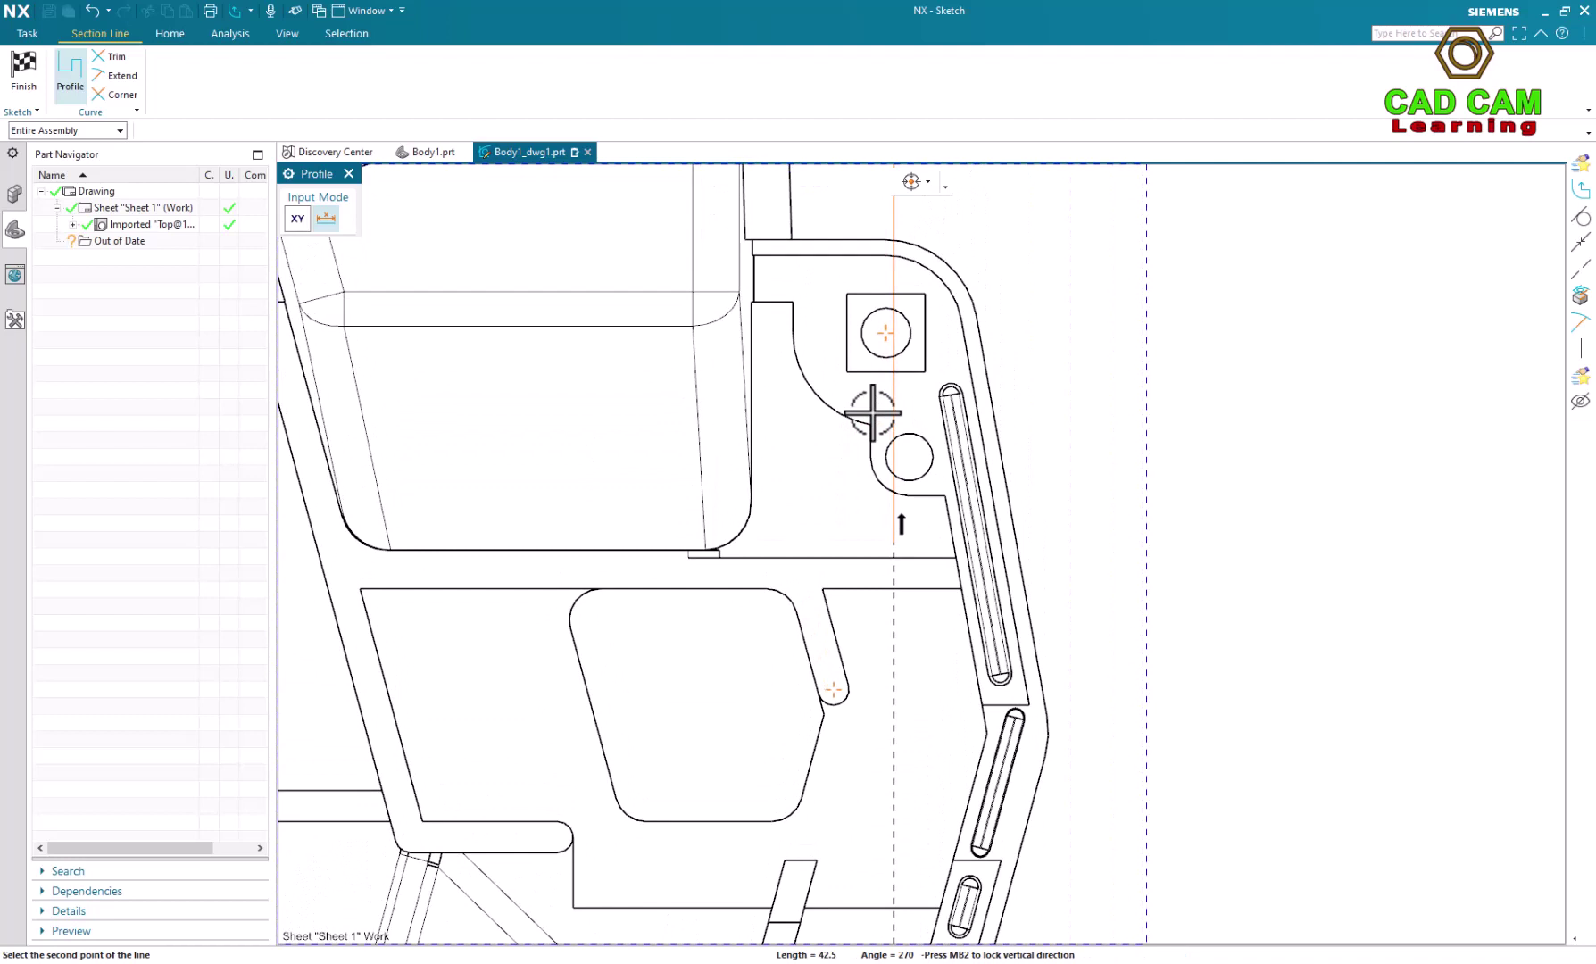
scroll(872, 412, "up", 1)
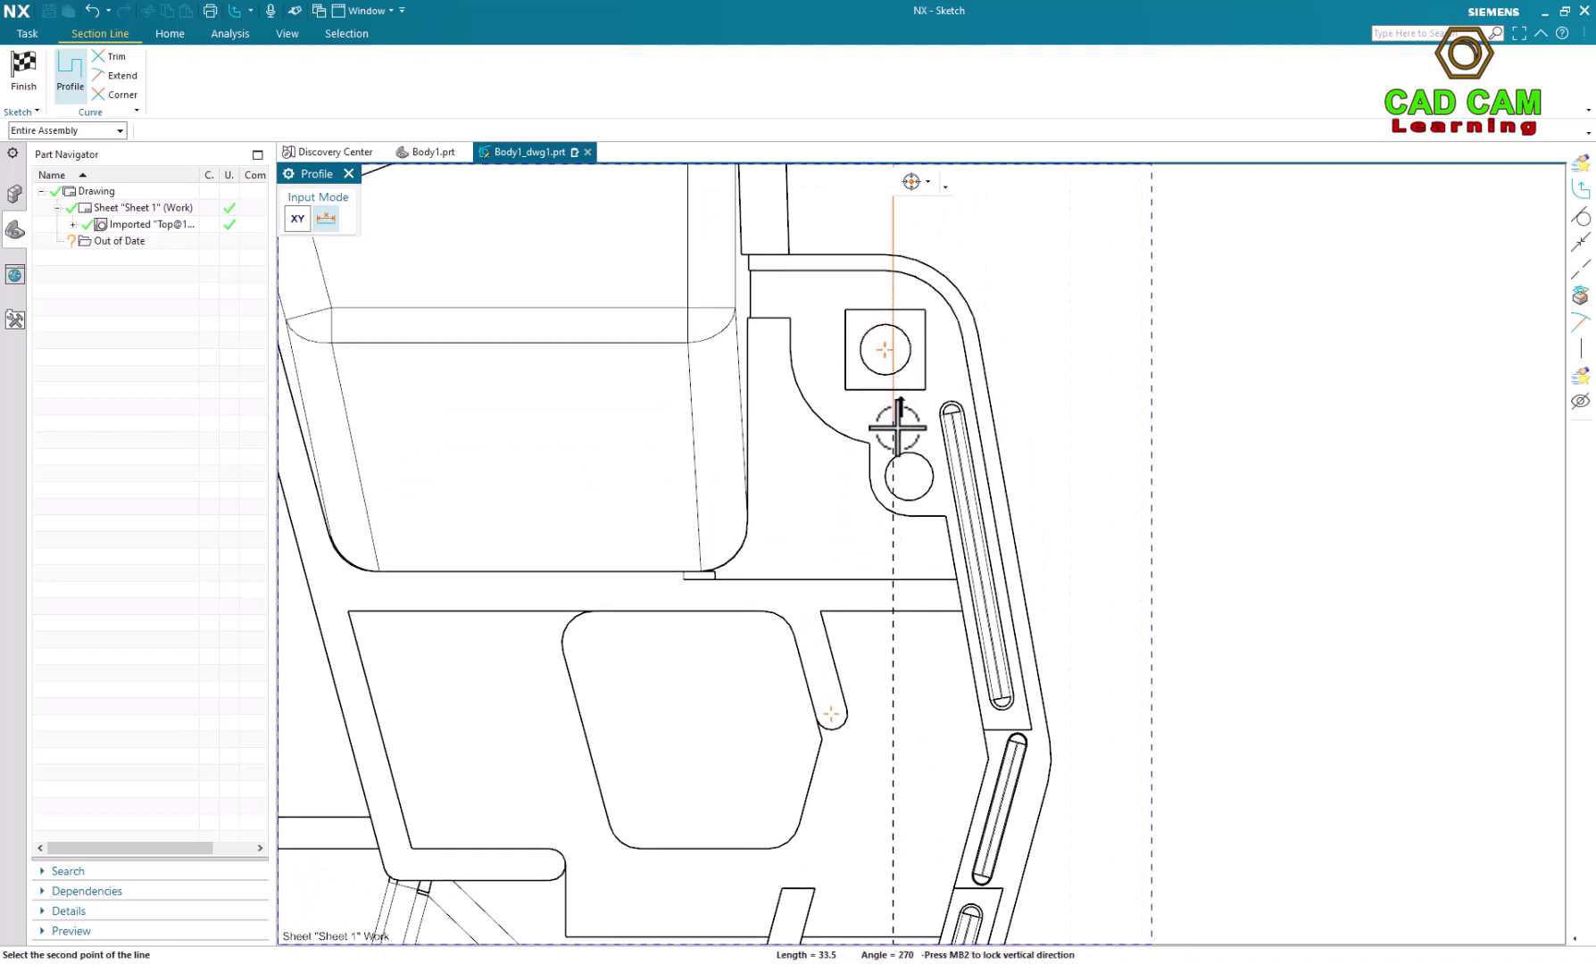
left_click(906, 416)
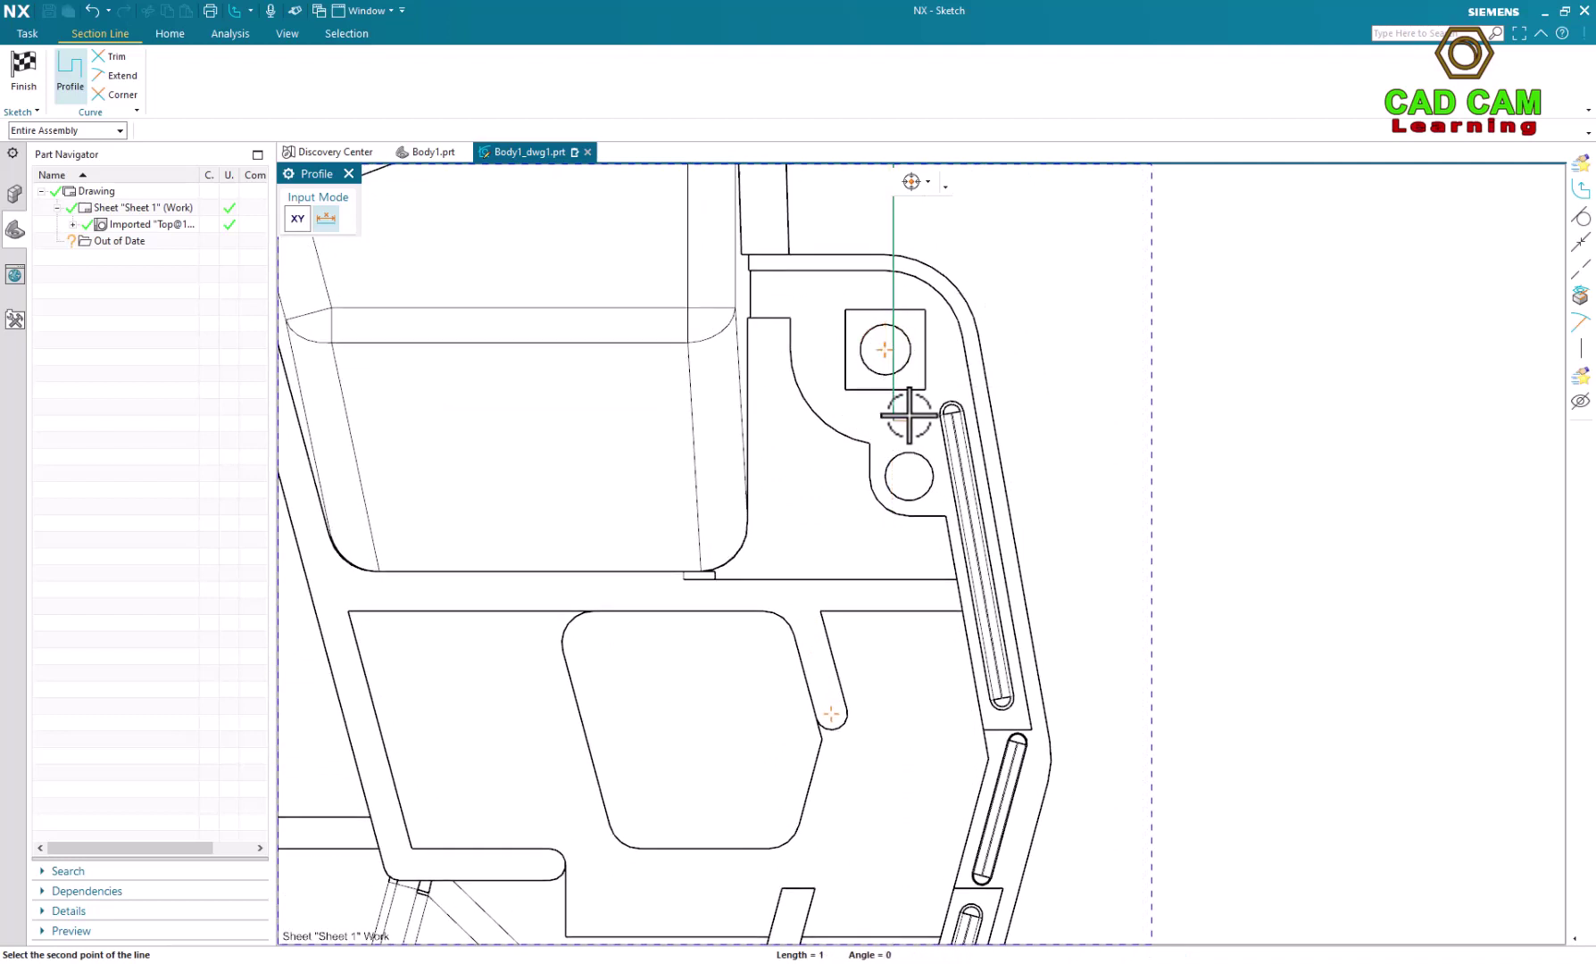
left_click(910, 416)
Step: Continue the profile about 15 down past the second hole, jog inward, go about 25 down, and jog outward above the lower corner hole
middle_click_drag(911, 416, 910, 269, "shift")
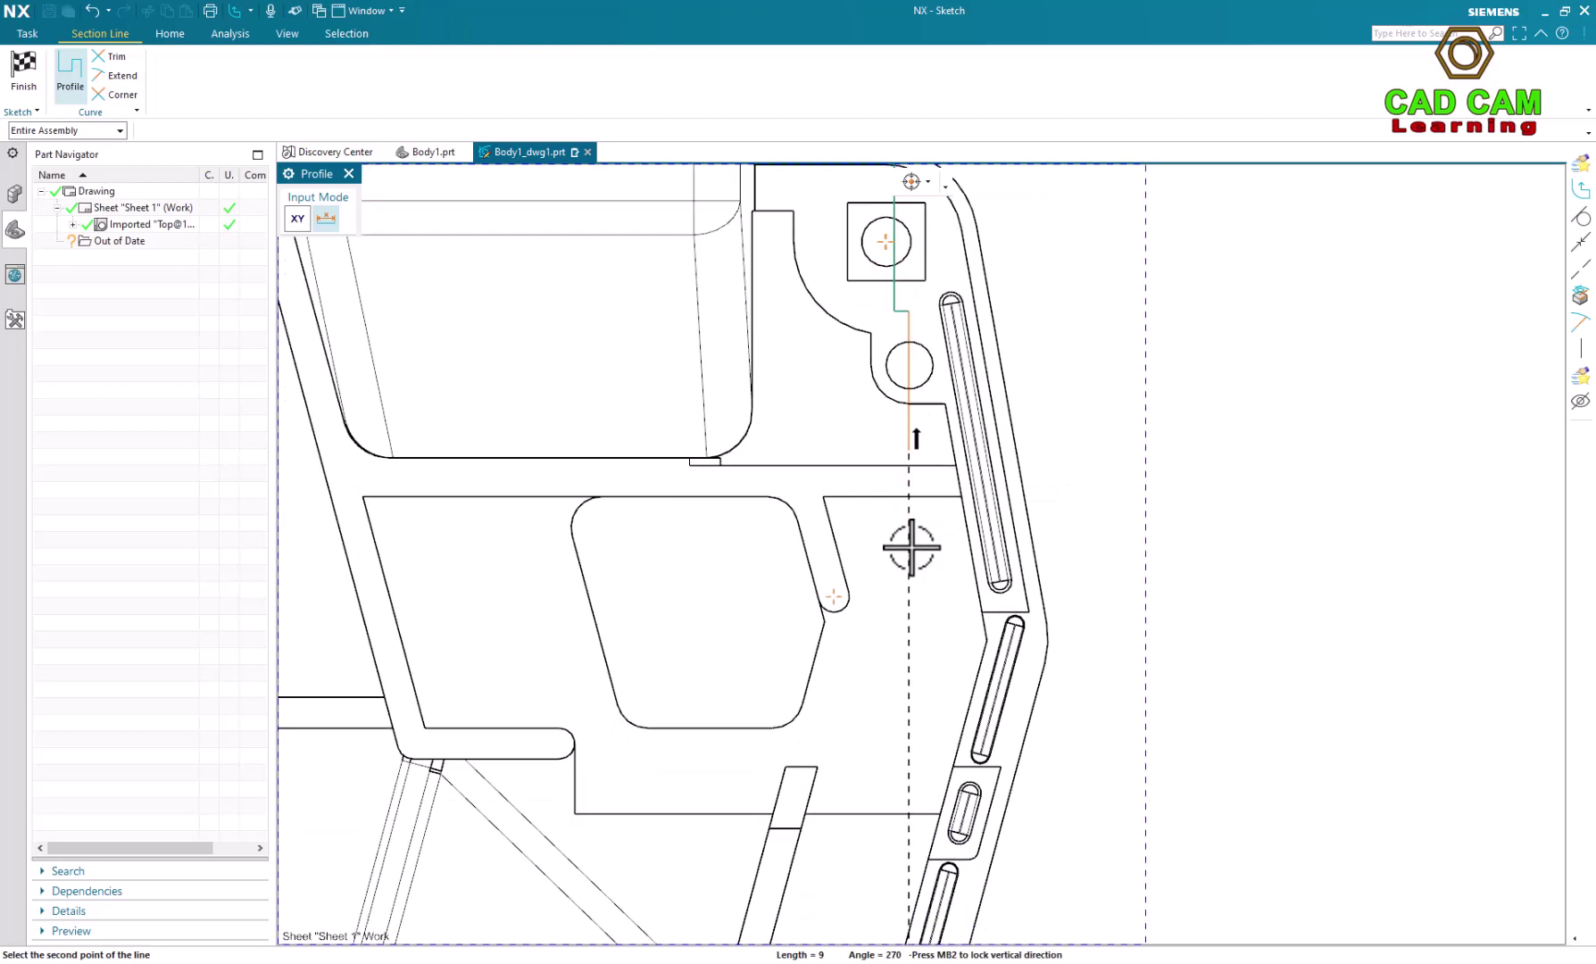
left_click(909, 501)
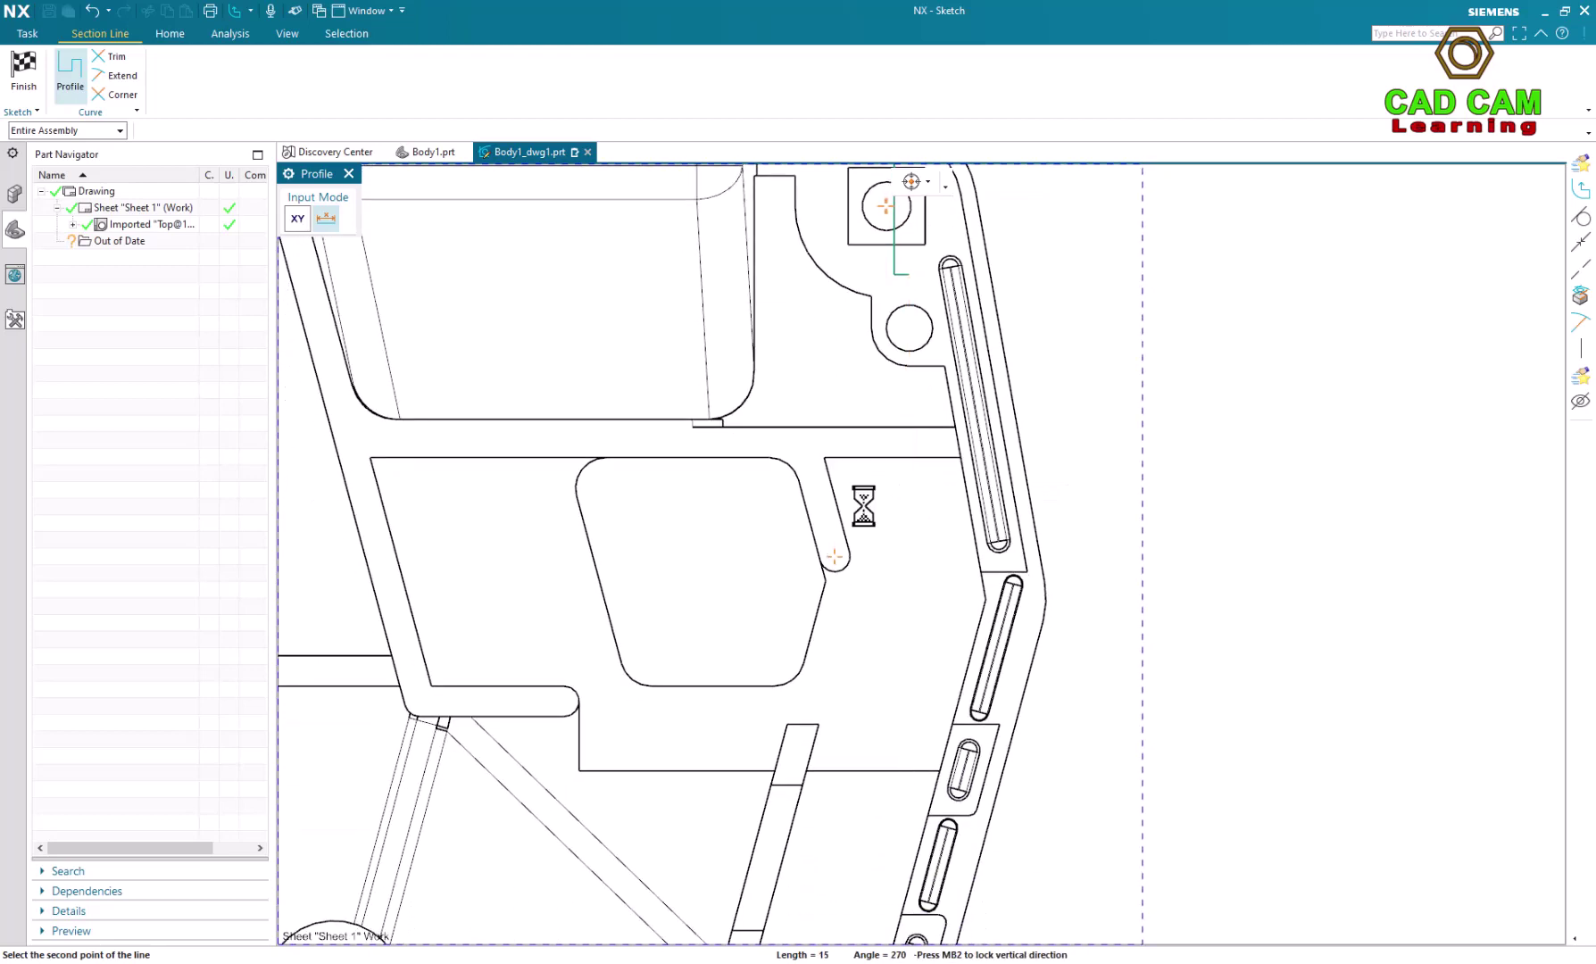
left_click(727, 498)
middle_click_drag(738, 877, 738, 605, "shift")
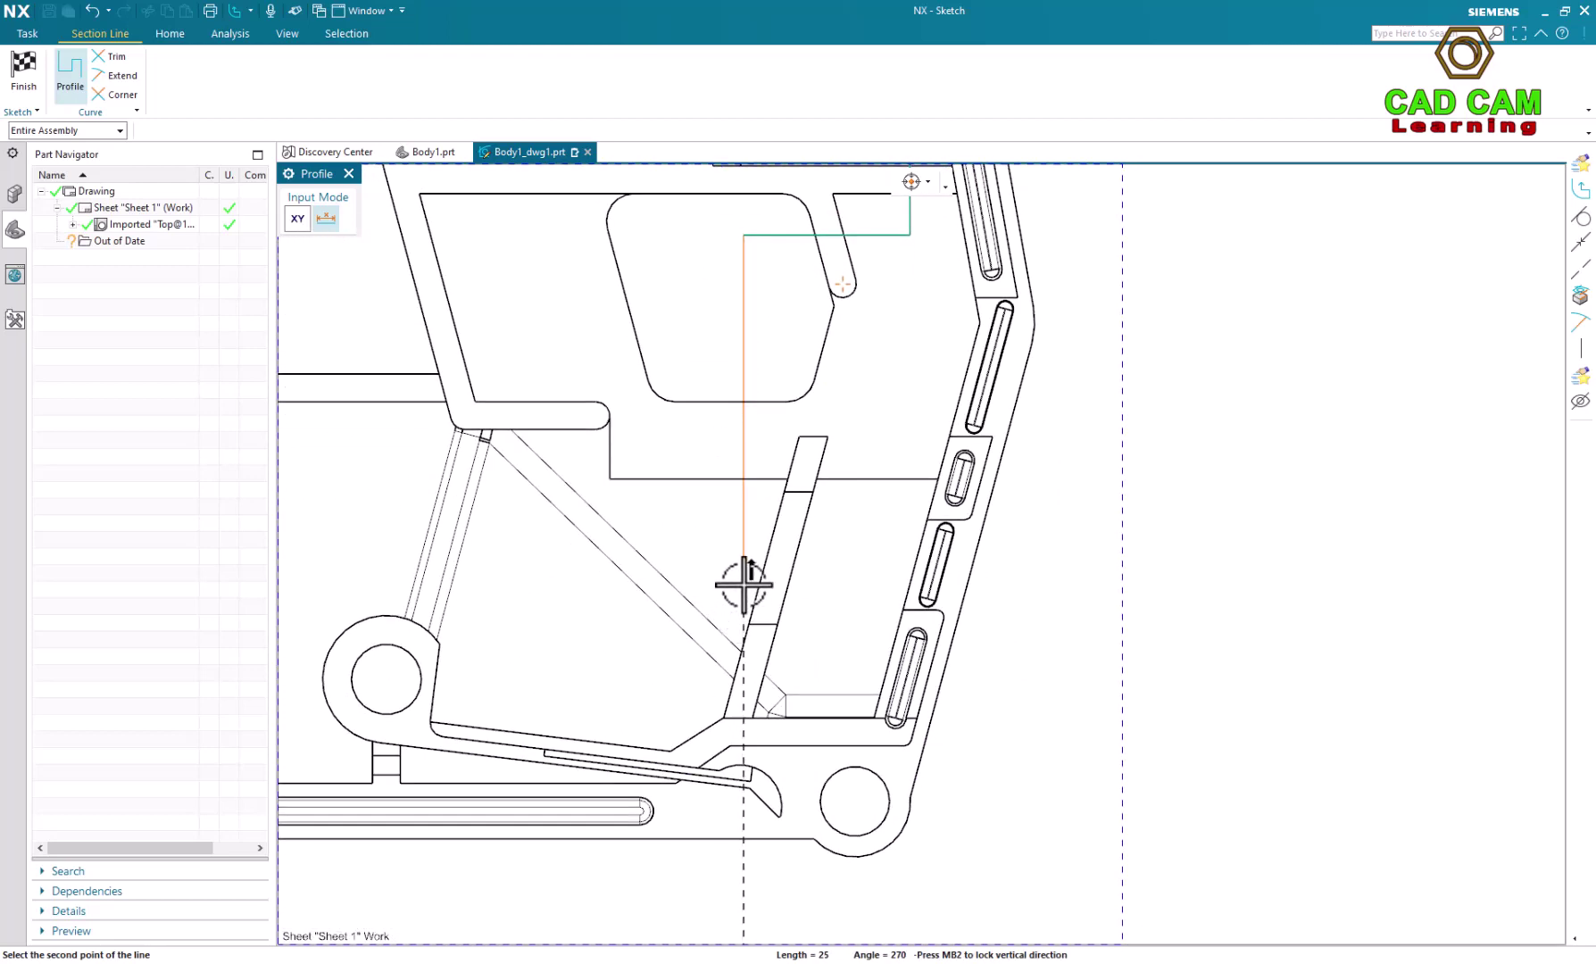
left_click(743, 581)
left_click(856, 581)
Step: Draw the last vertical segment through the lower corner hole to below the part outline and exit the Profile command
middle_click_drag(855, 805, 855, 652, "shift")
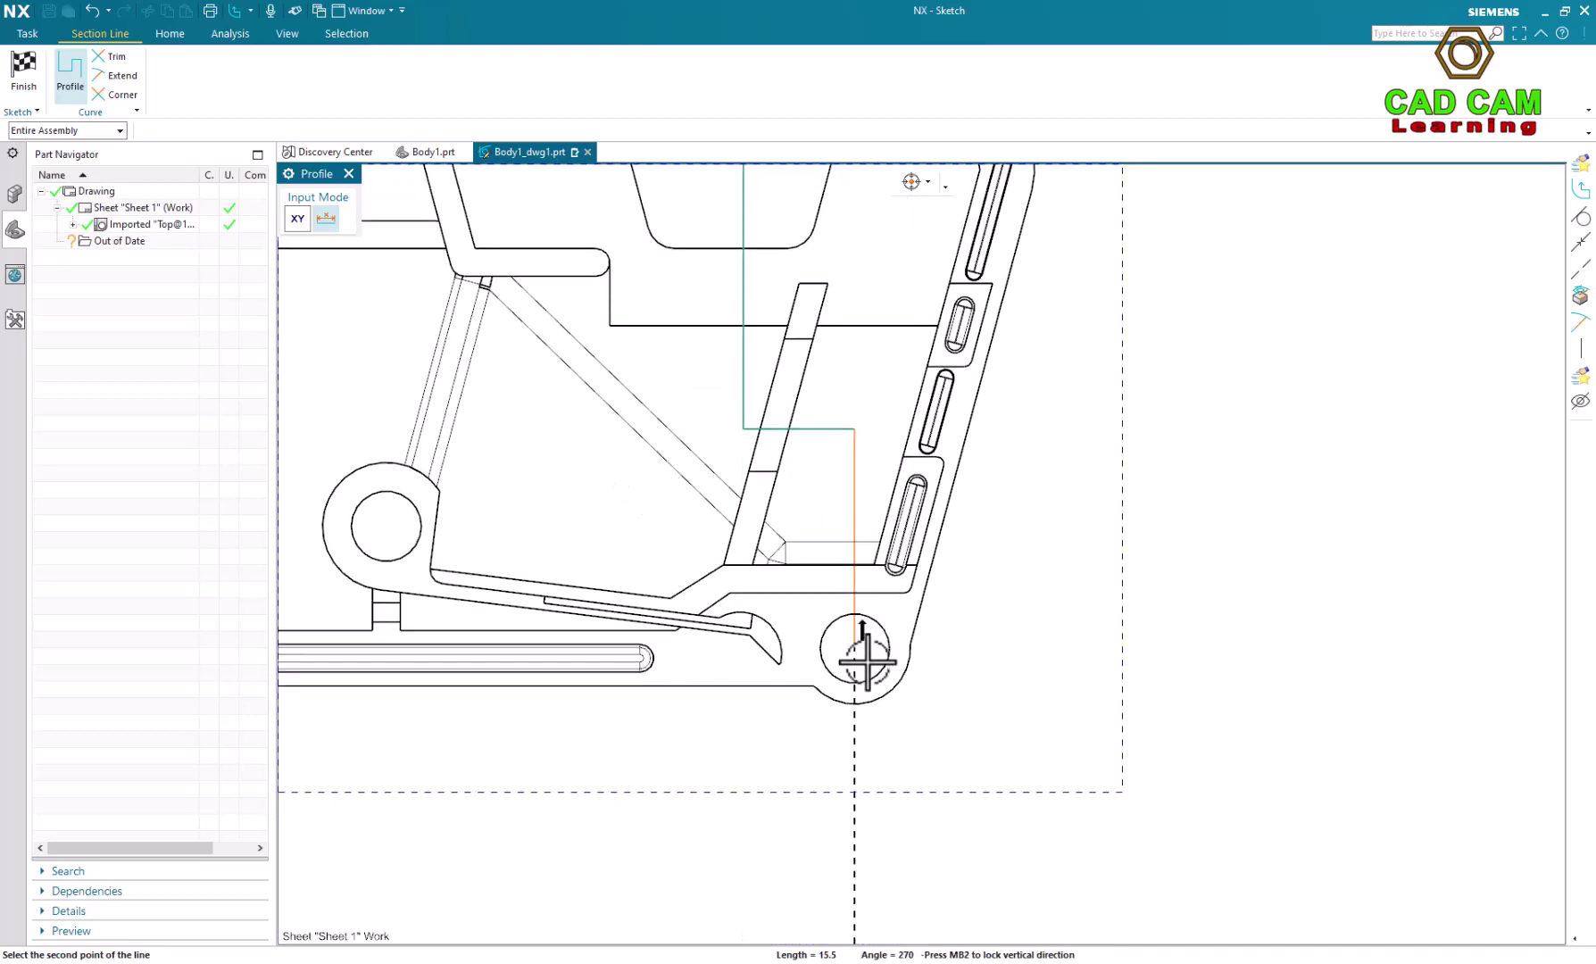
left_click(854, 768)
middle_click(865, 755)
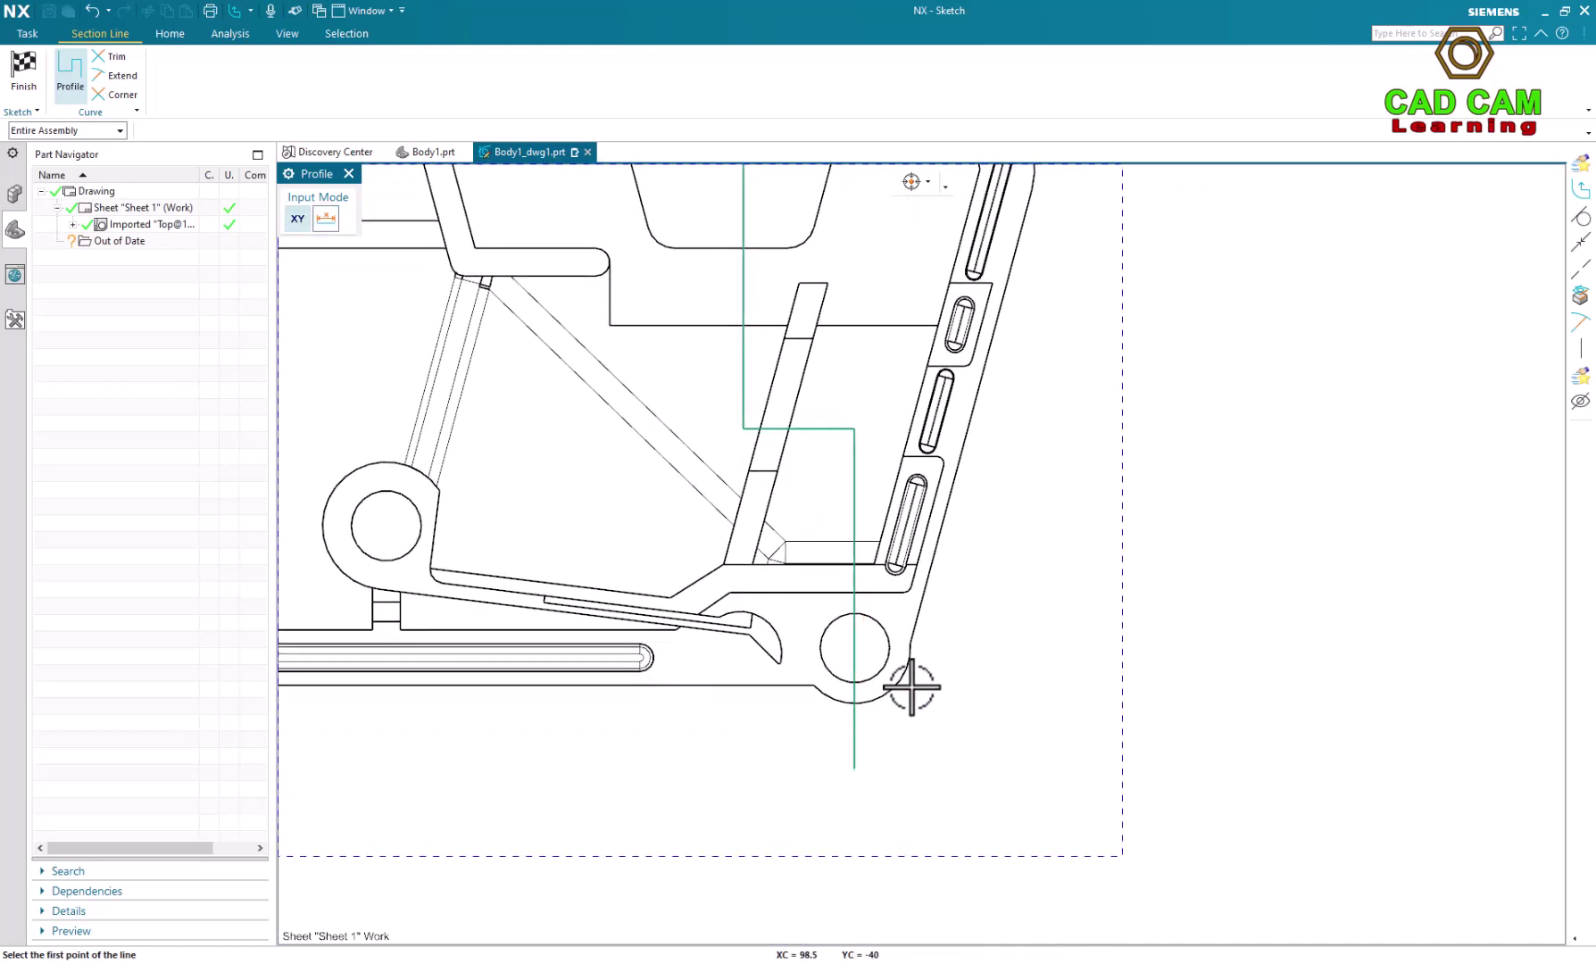
scroll(913, 684, "down", 1)
scroll(913, 685, "down", 3)
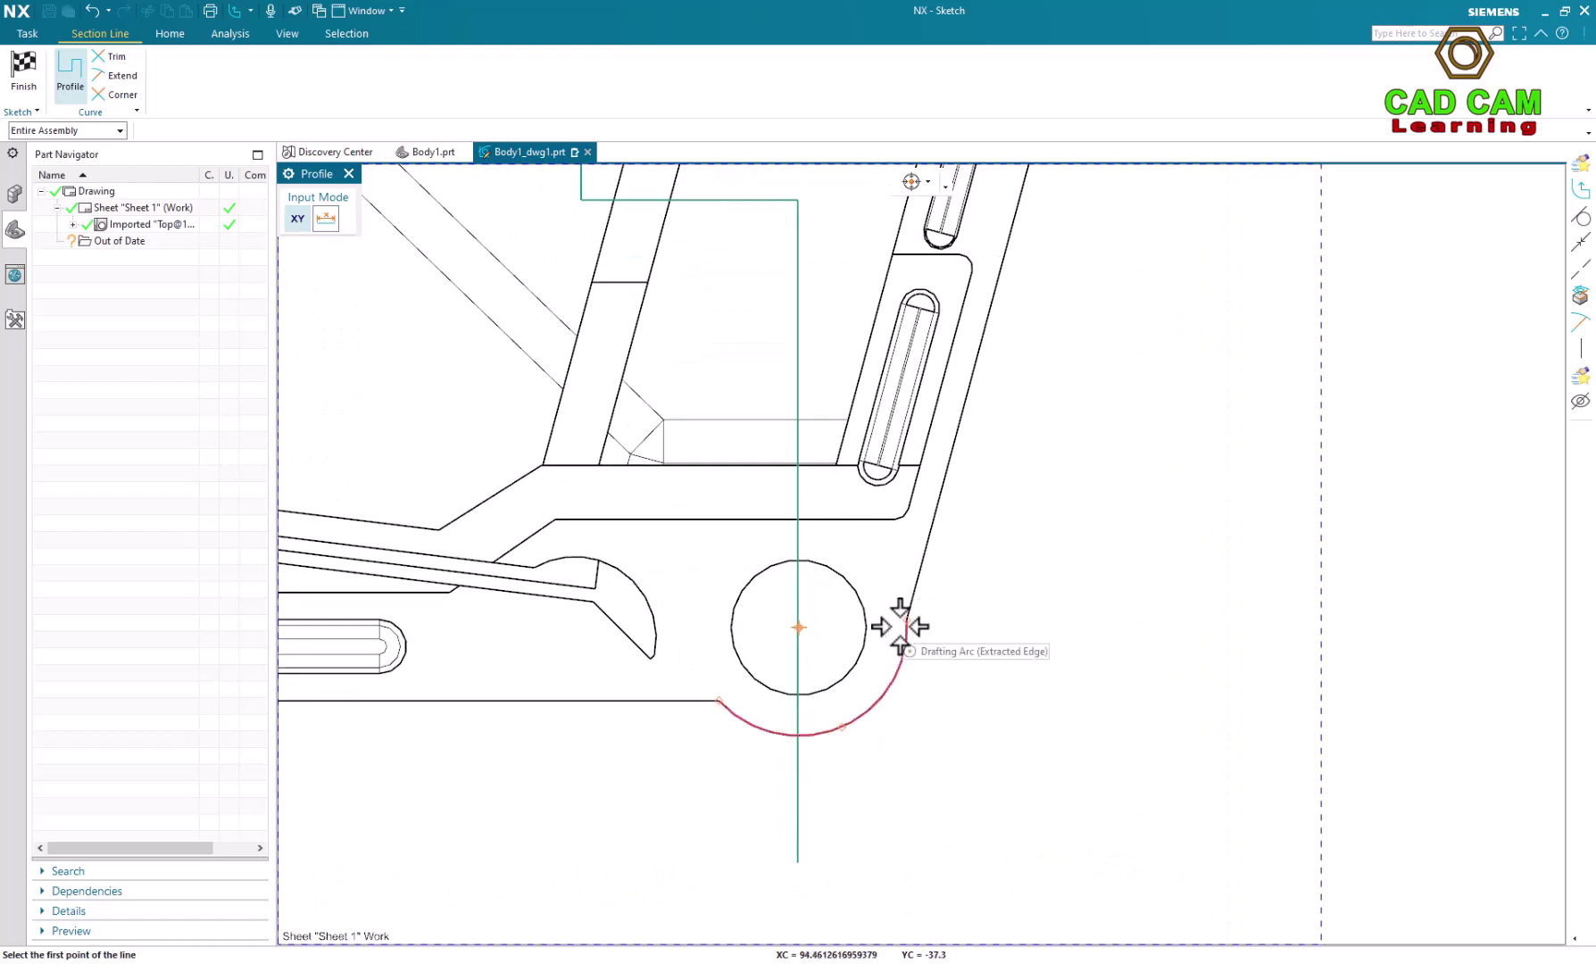
scroll(855, 607, "down", 2)
key("Escape")
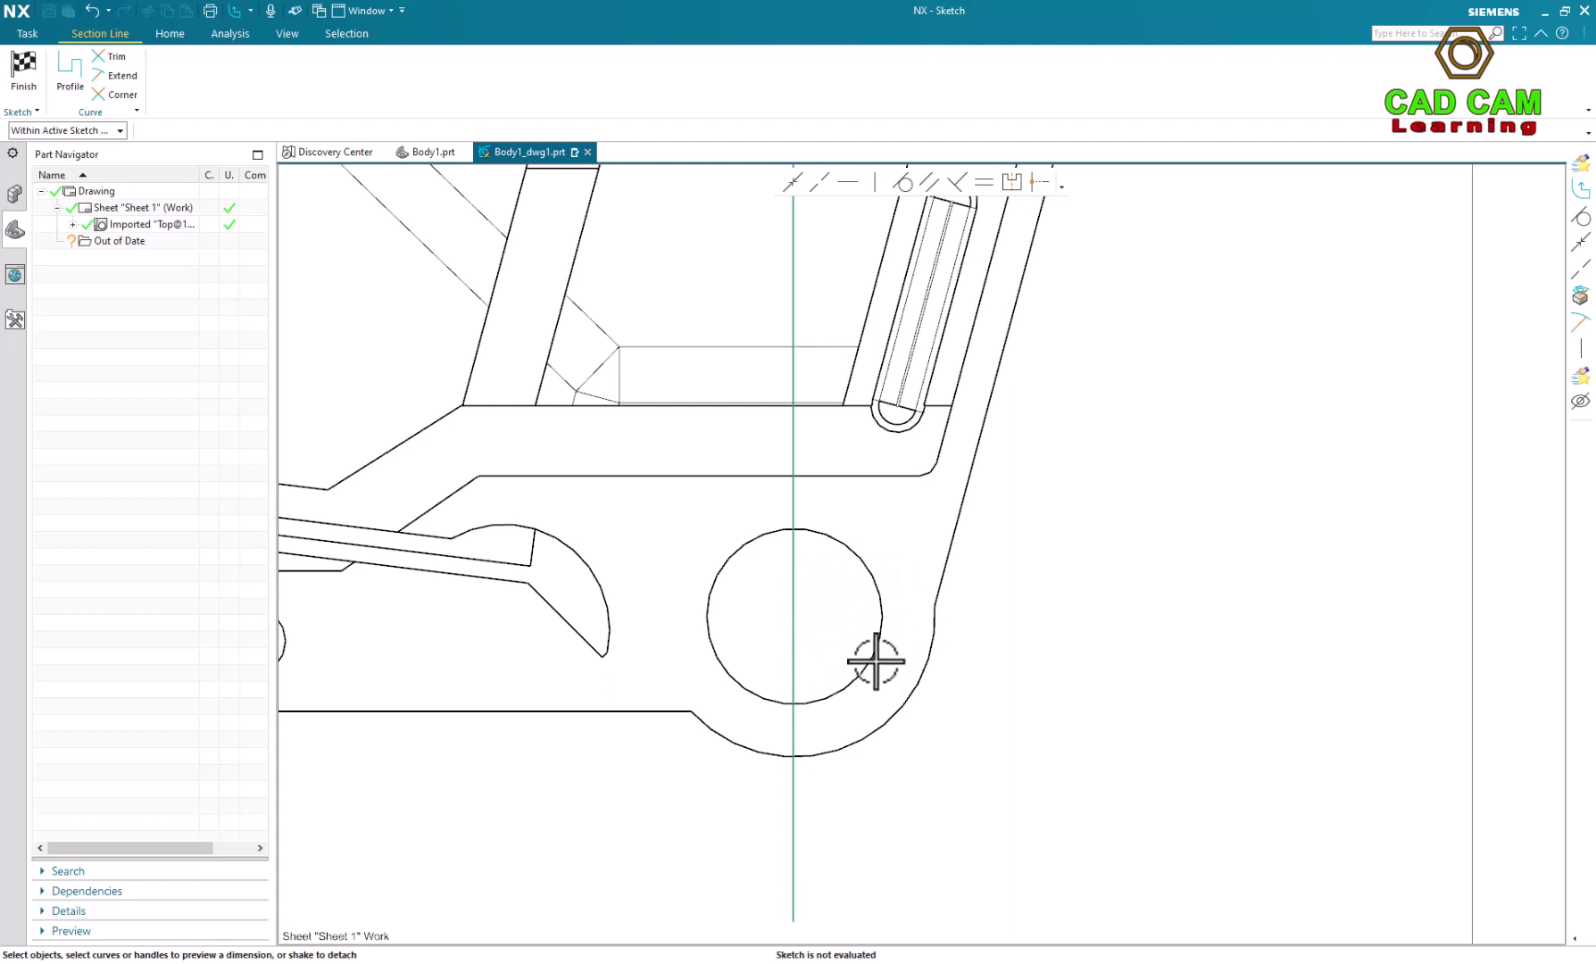
Step: Set the selection scope to Entire Assembly and test it by selecting the lower corner hole's edge
left_click(99, 131)
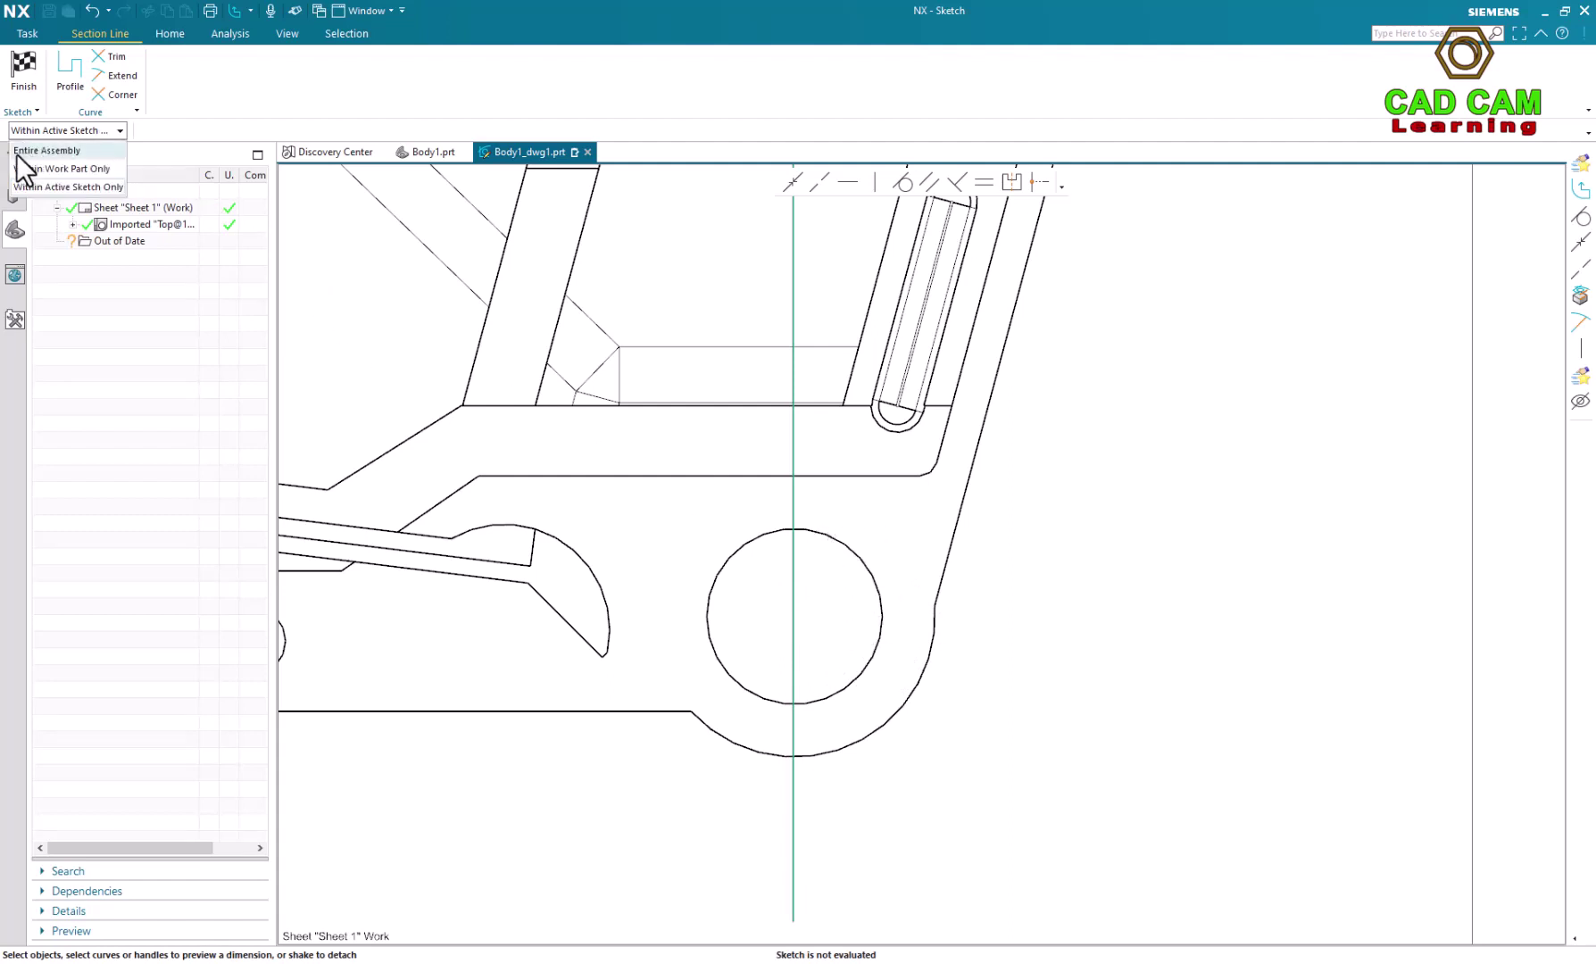
left_click(864, 670)
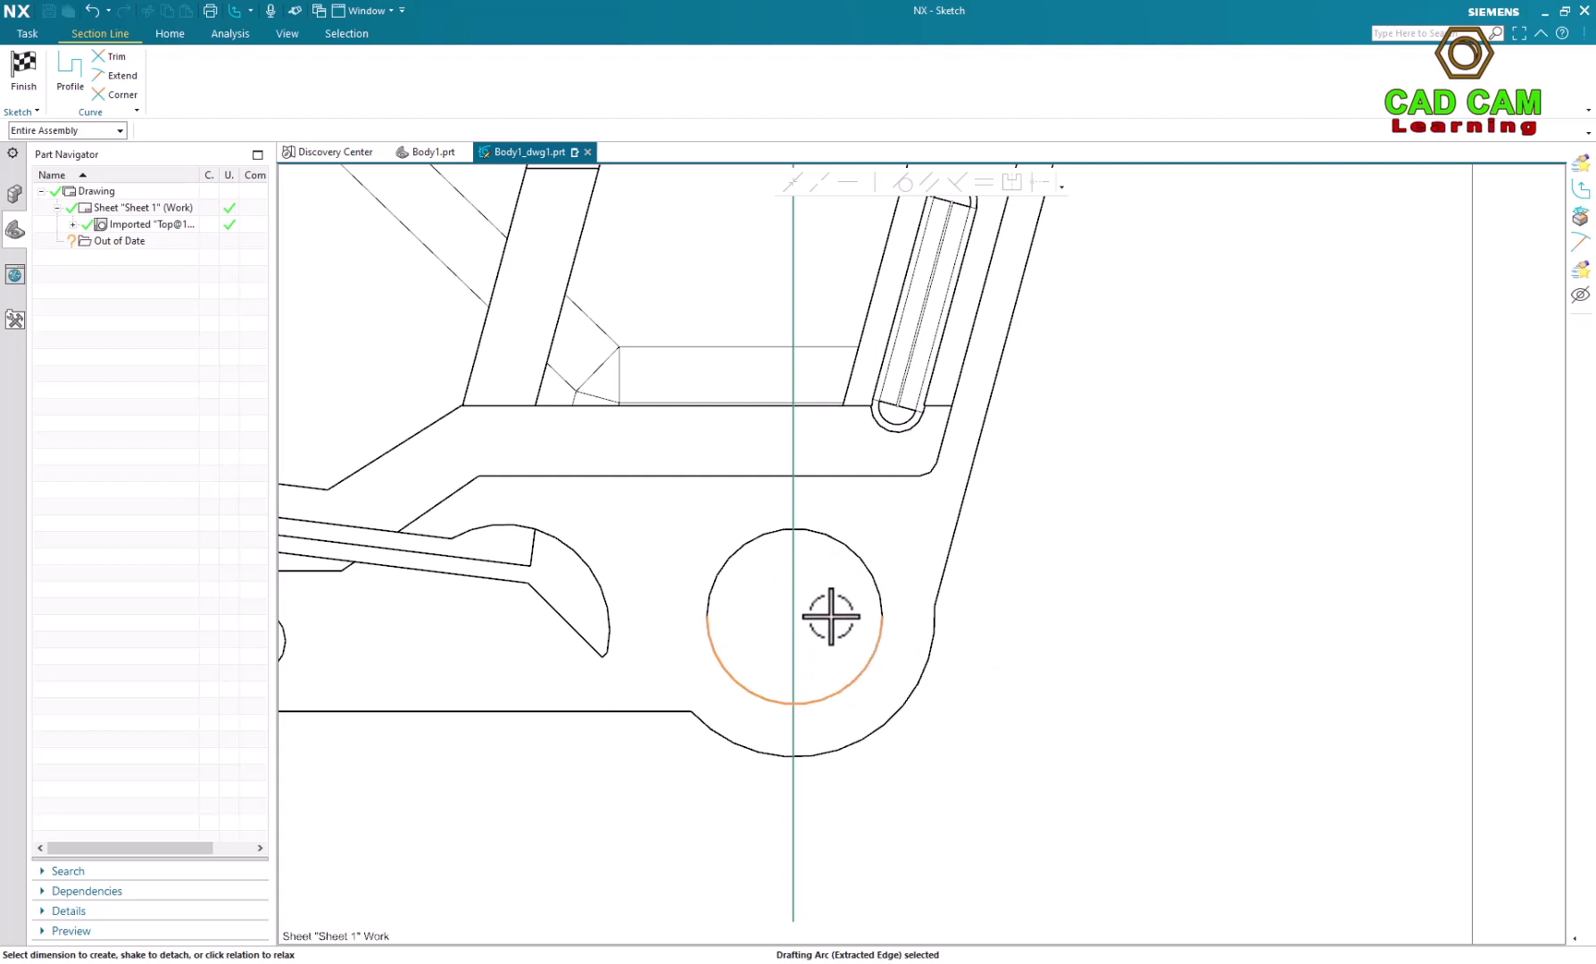
key("Escape")
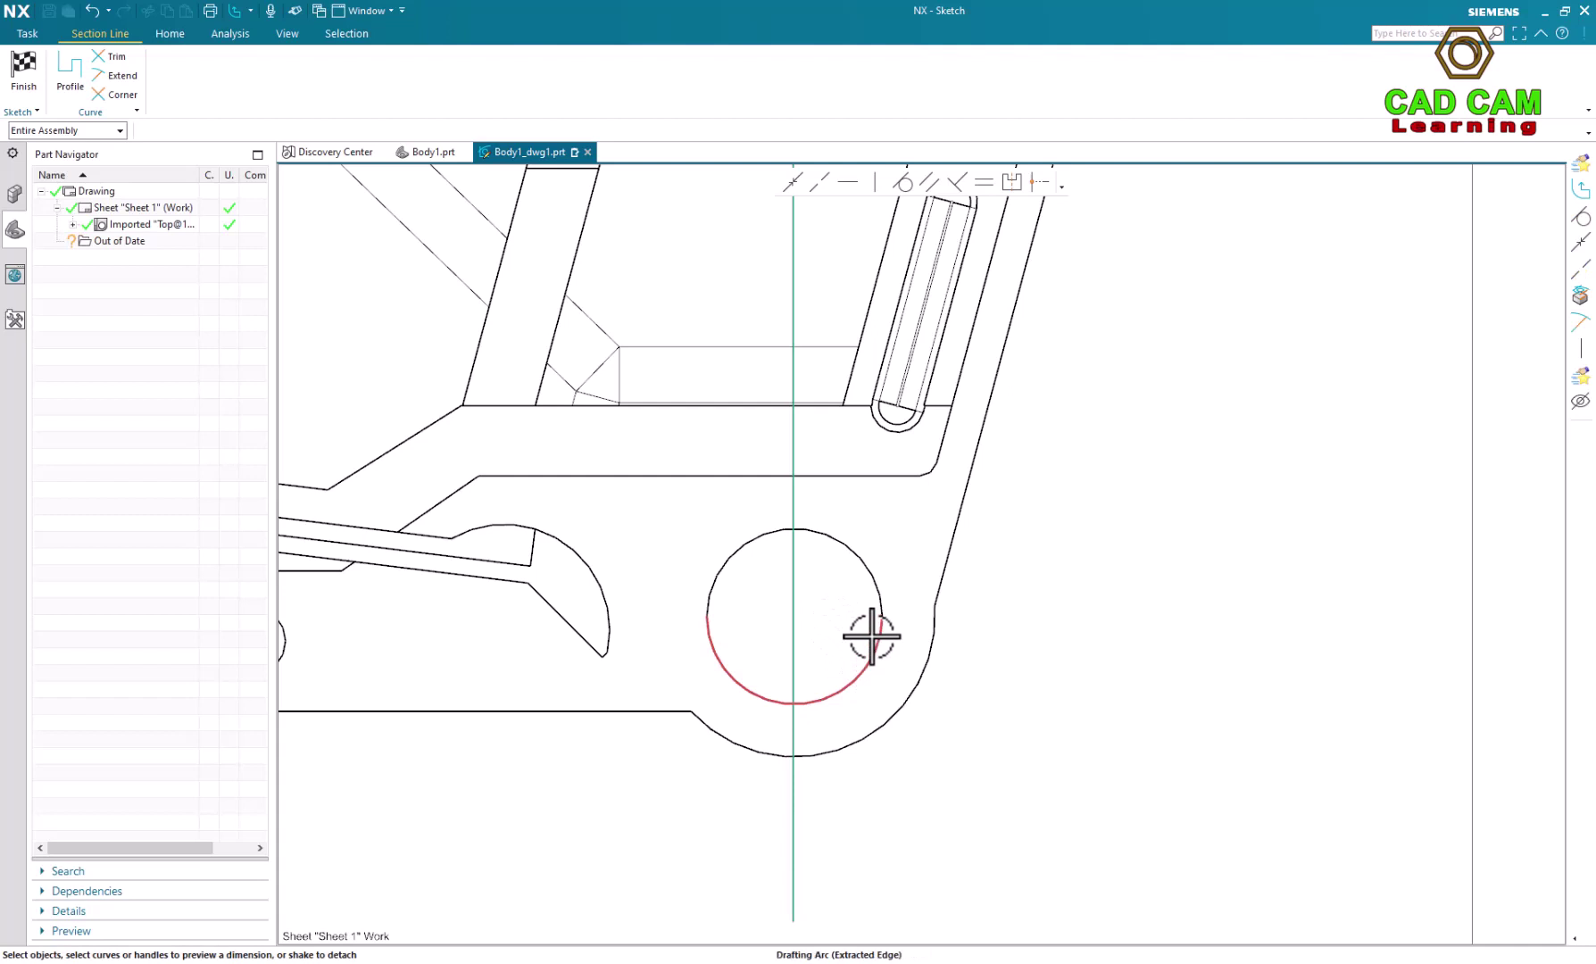
Step: Make the last vertical section line segment tangent to the lower arc of the lower corner hole
left_click(865, 671)
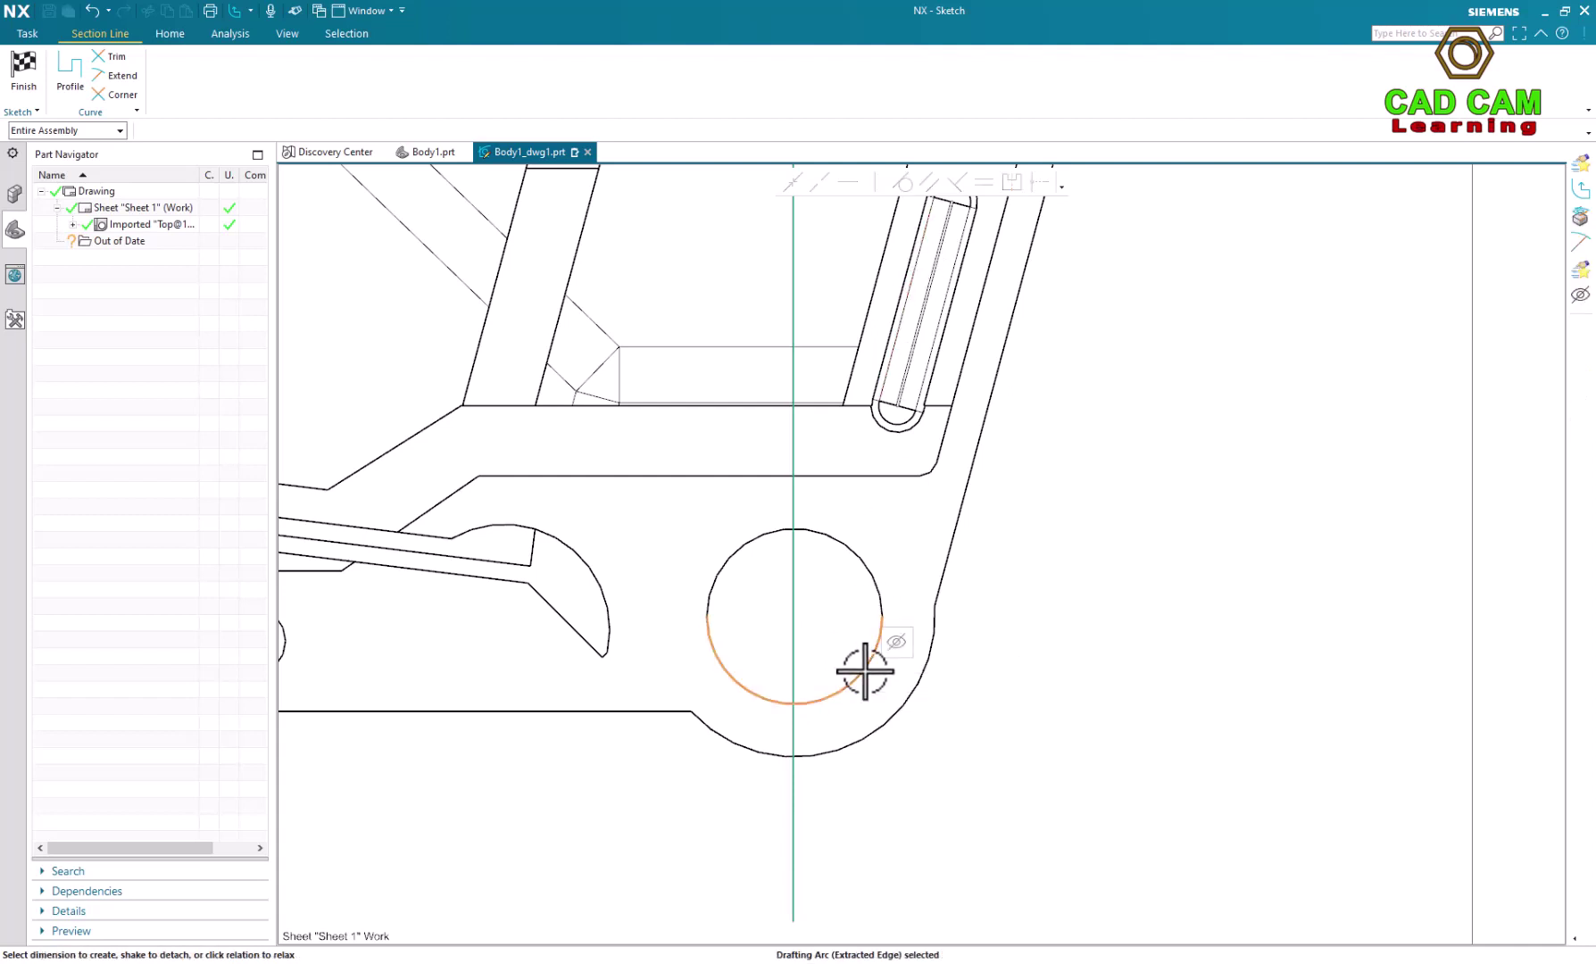
left_click(793, 549)
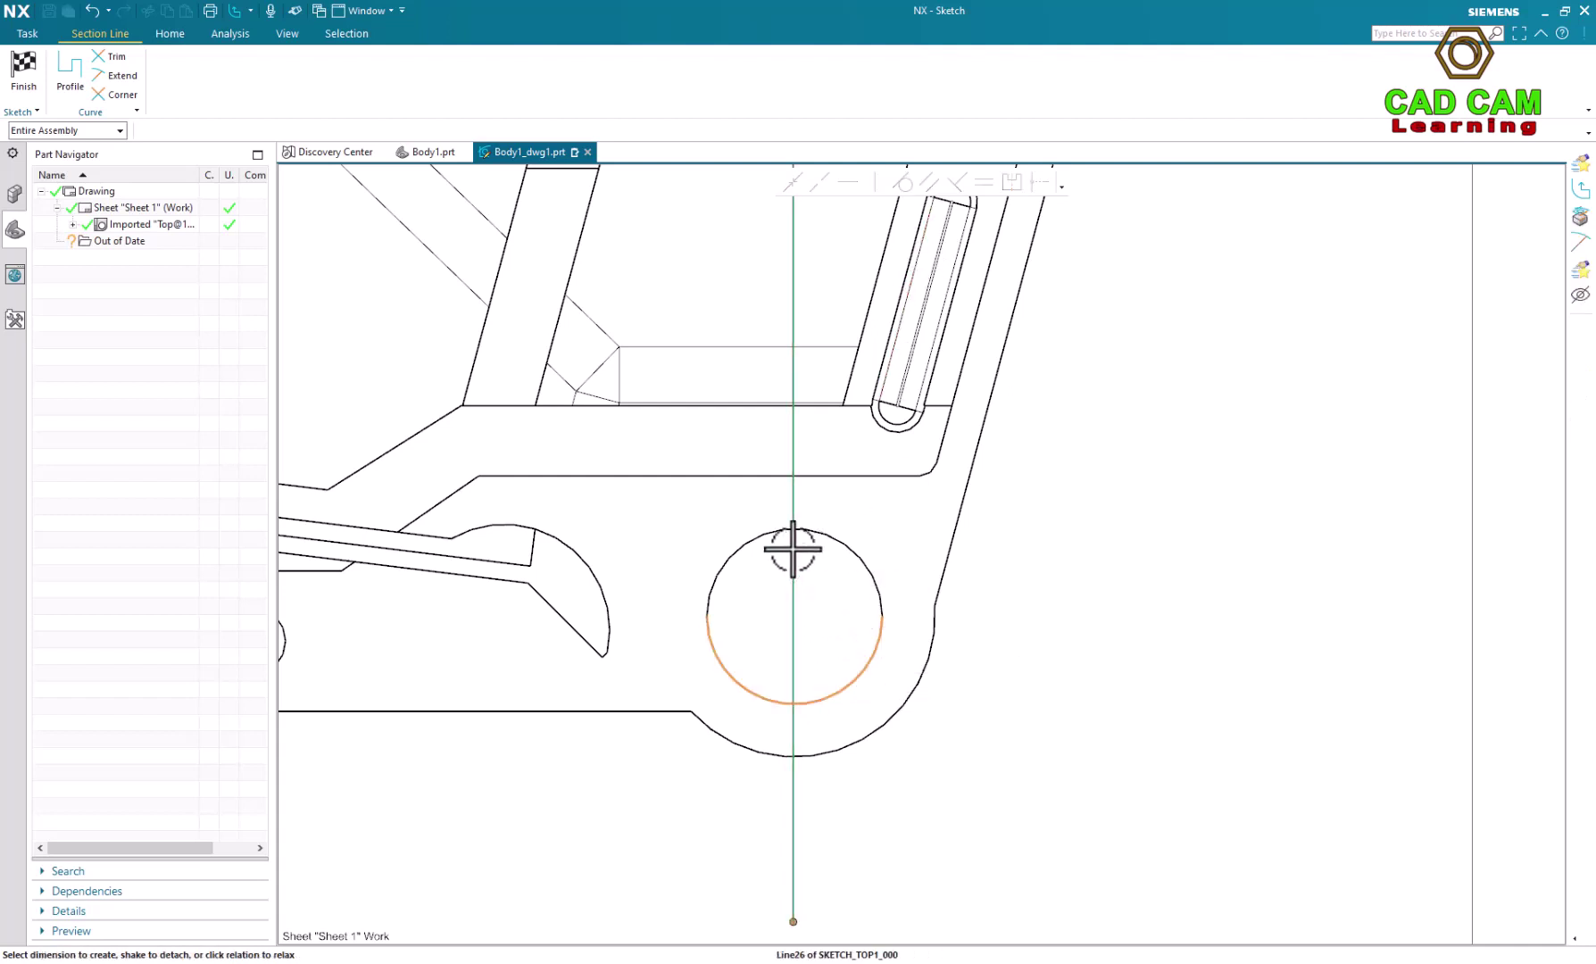
left_click(903, 184)
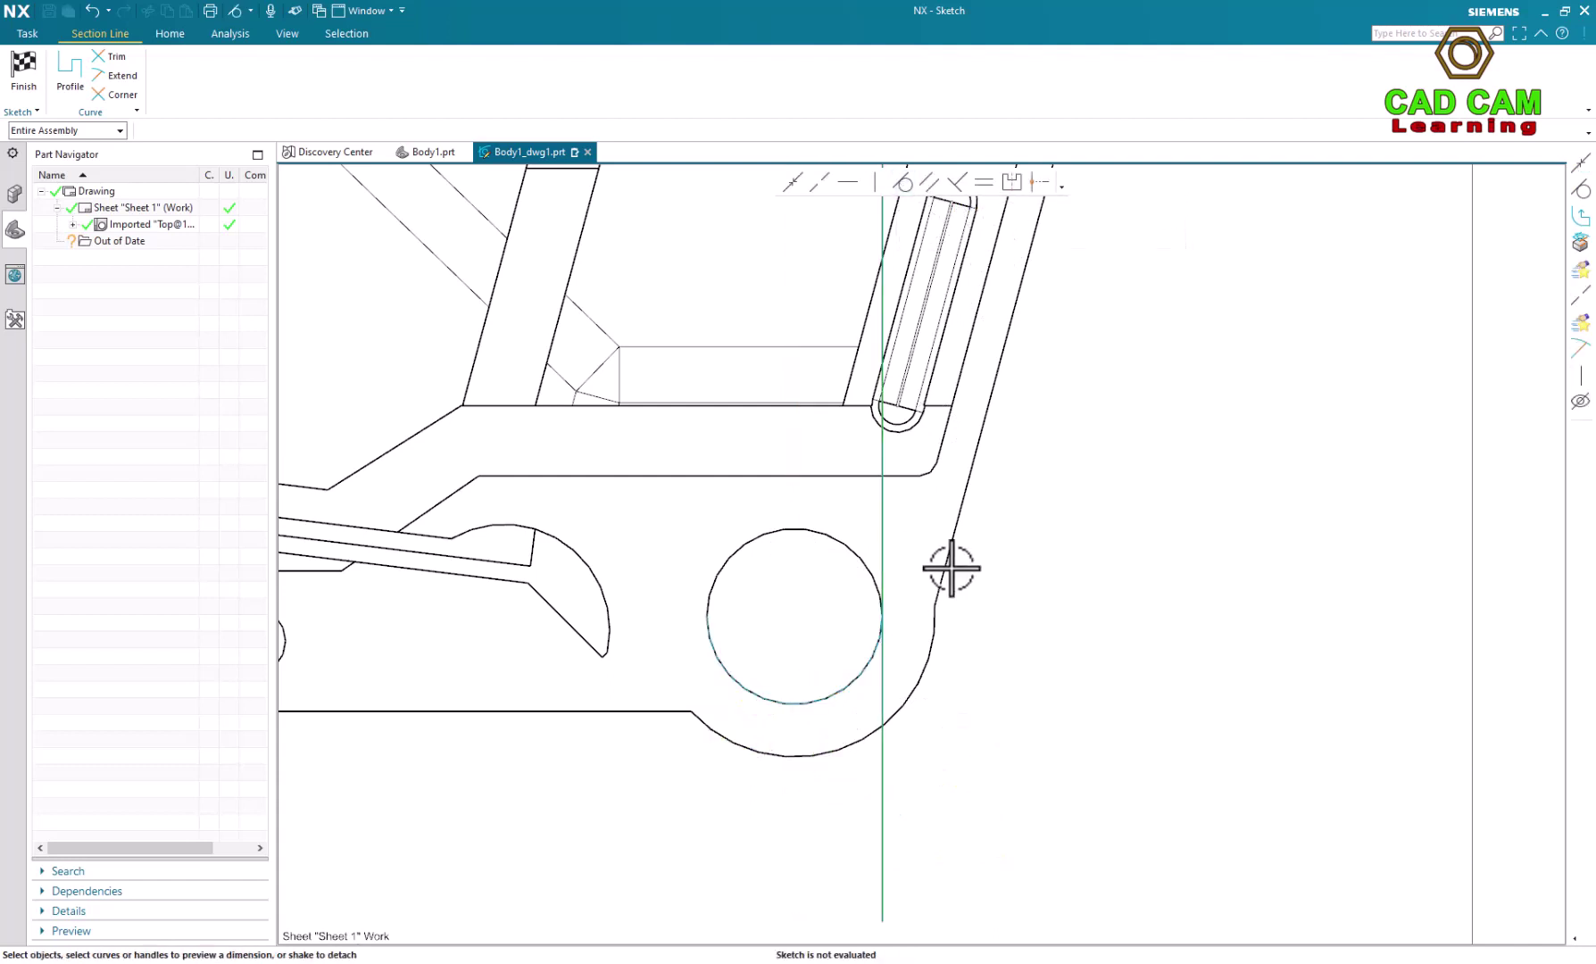
Step: Make the last vertical segment coincident with the arc centre of the lower corner hole
scroll(915, 592, "up", 3)
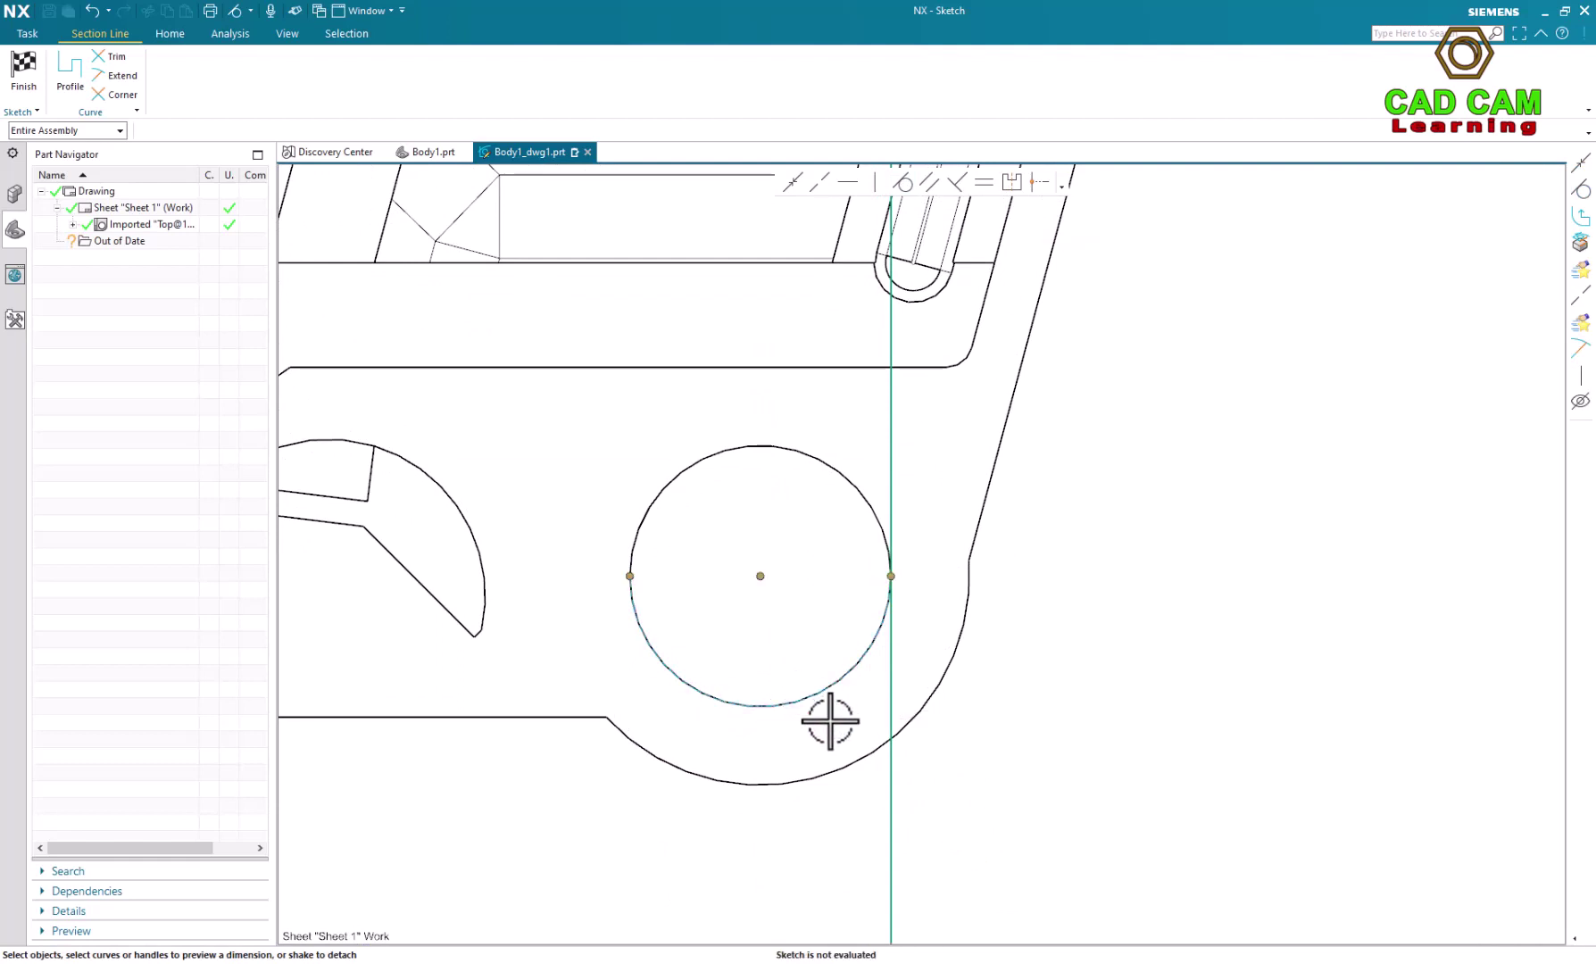
left_click(786, 703)
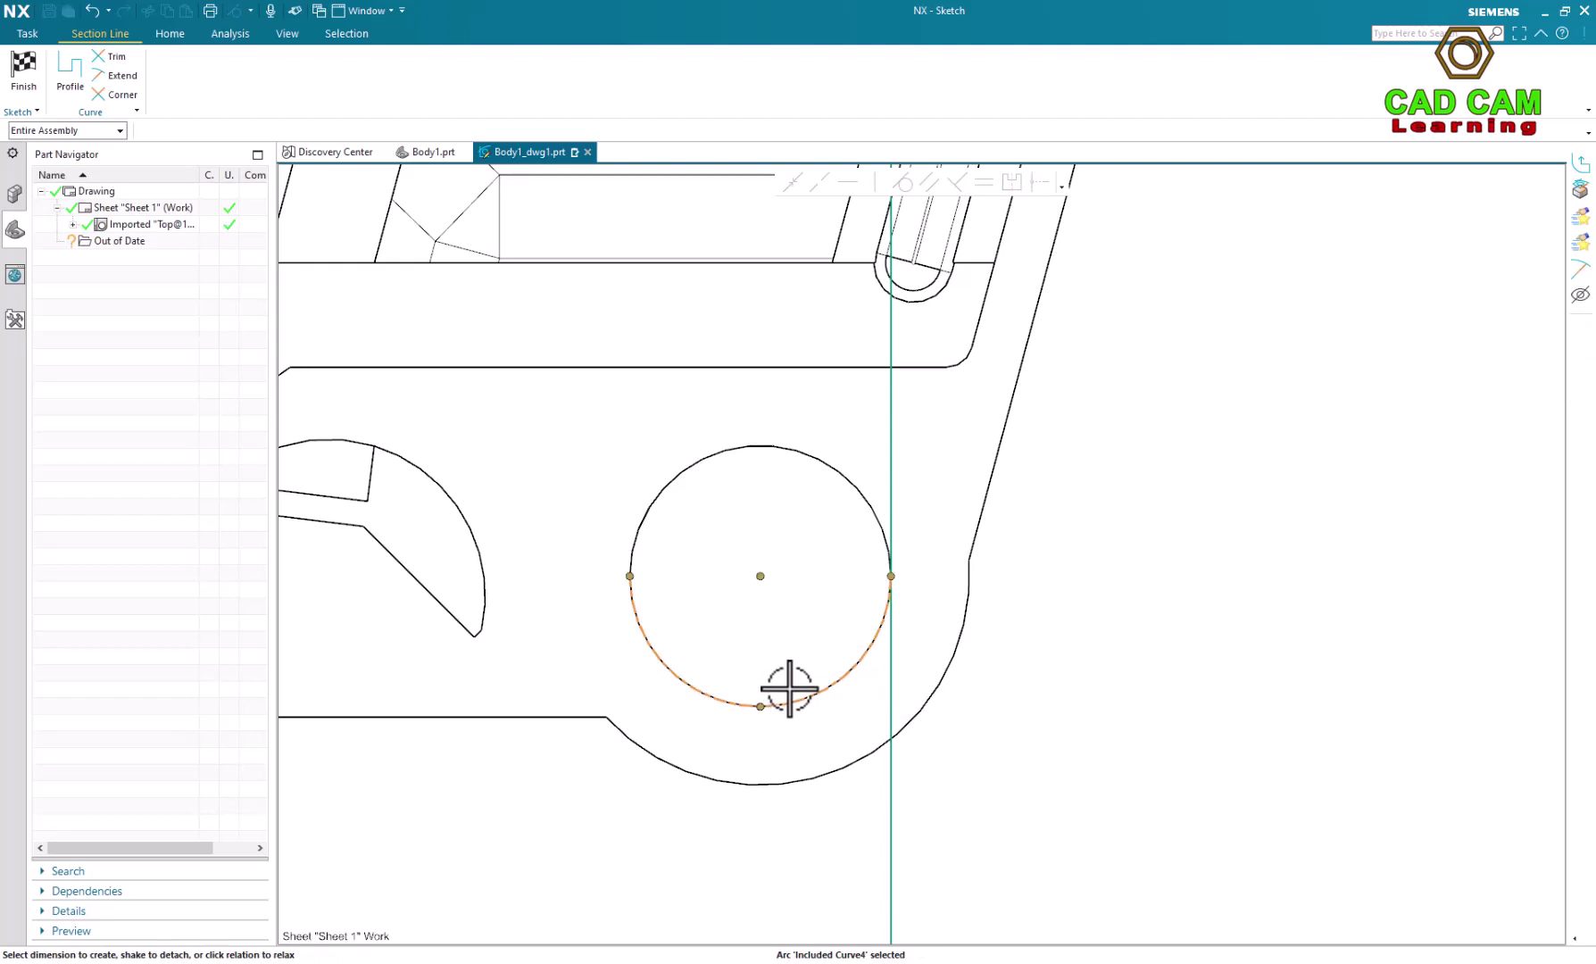
left_click(759, 576)
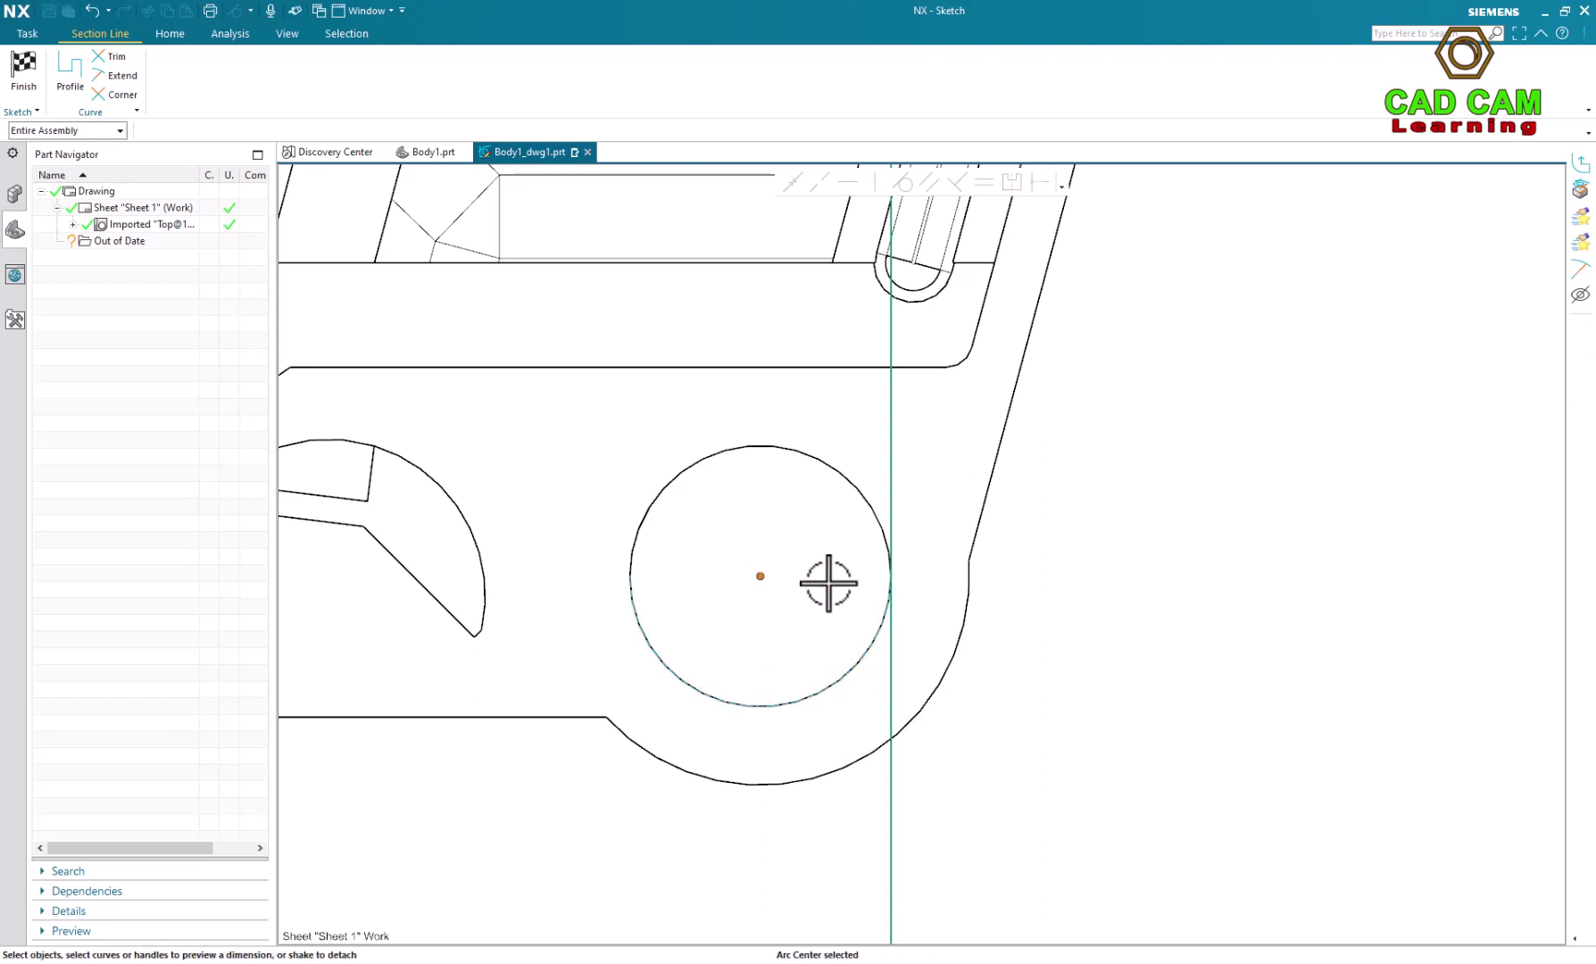
left_click(890, 436)
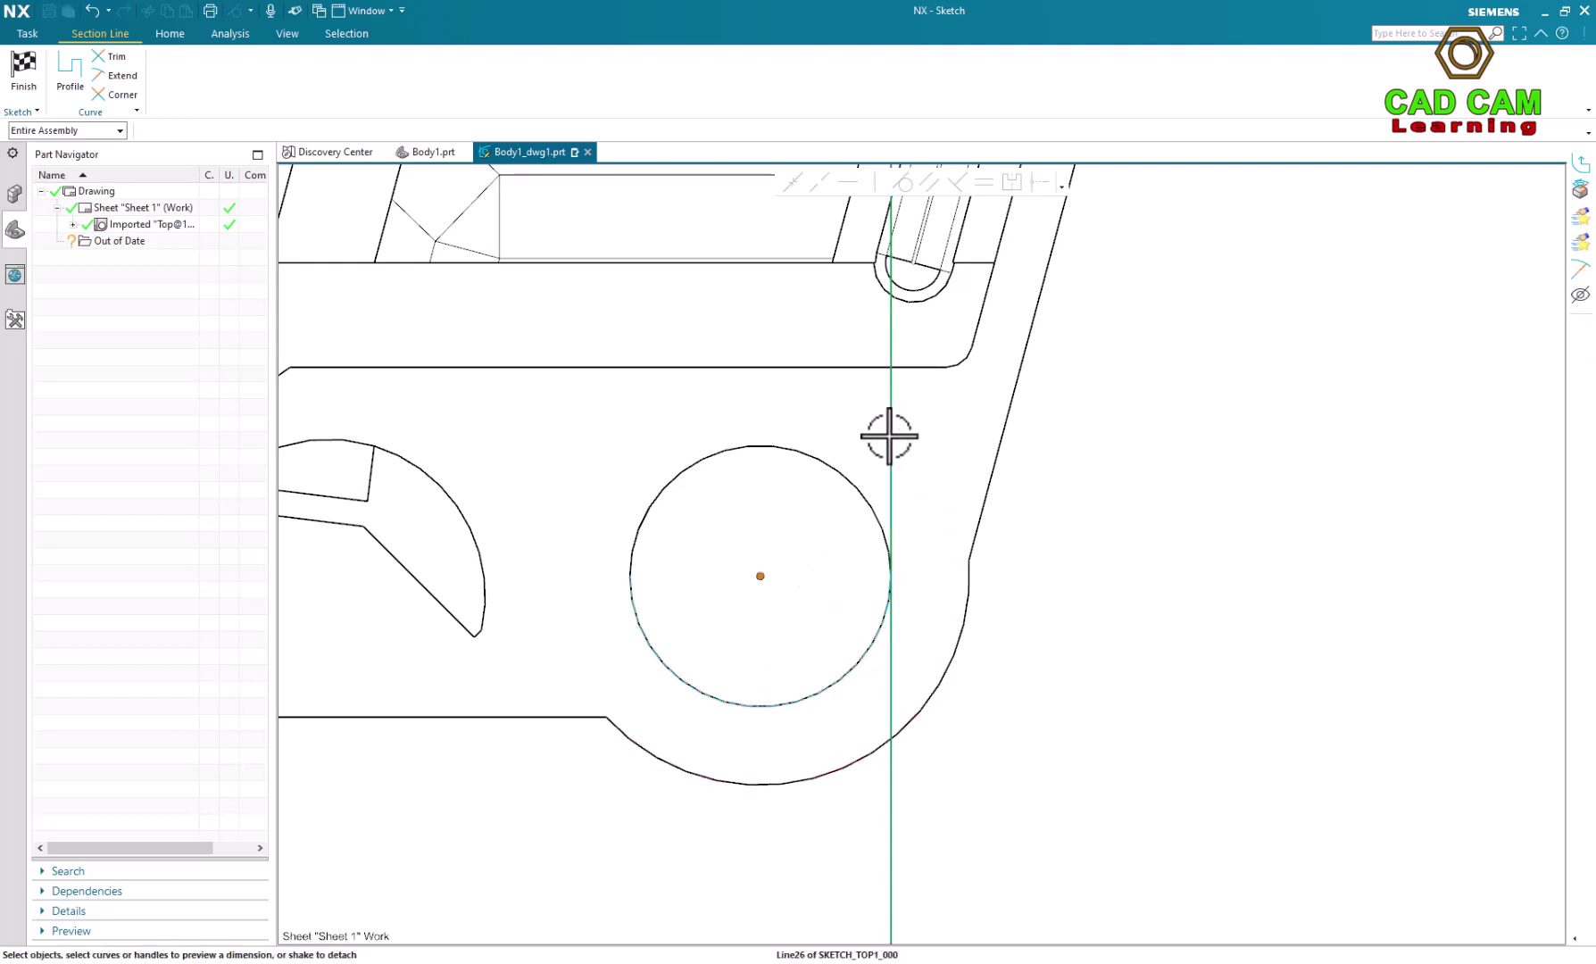
left_click(790, 184)
Step: Make the vertical segment through the second hole below the square boss tangent to that hole's upper arc
scroll(865, 580, "down", 2)
scroll(930, 541, "down", 2)
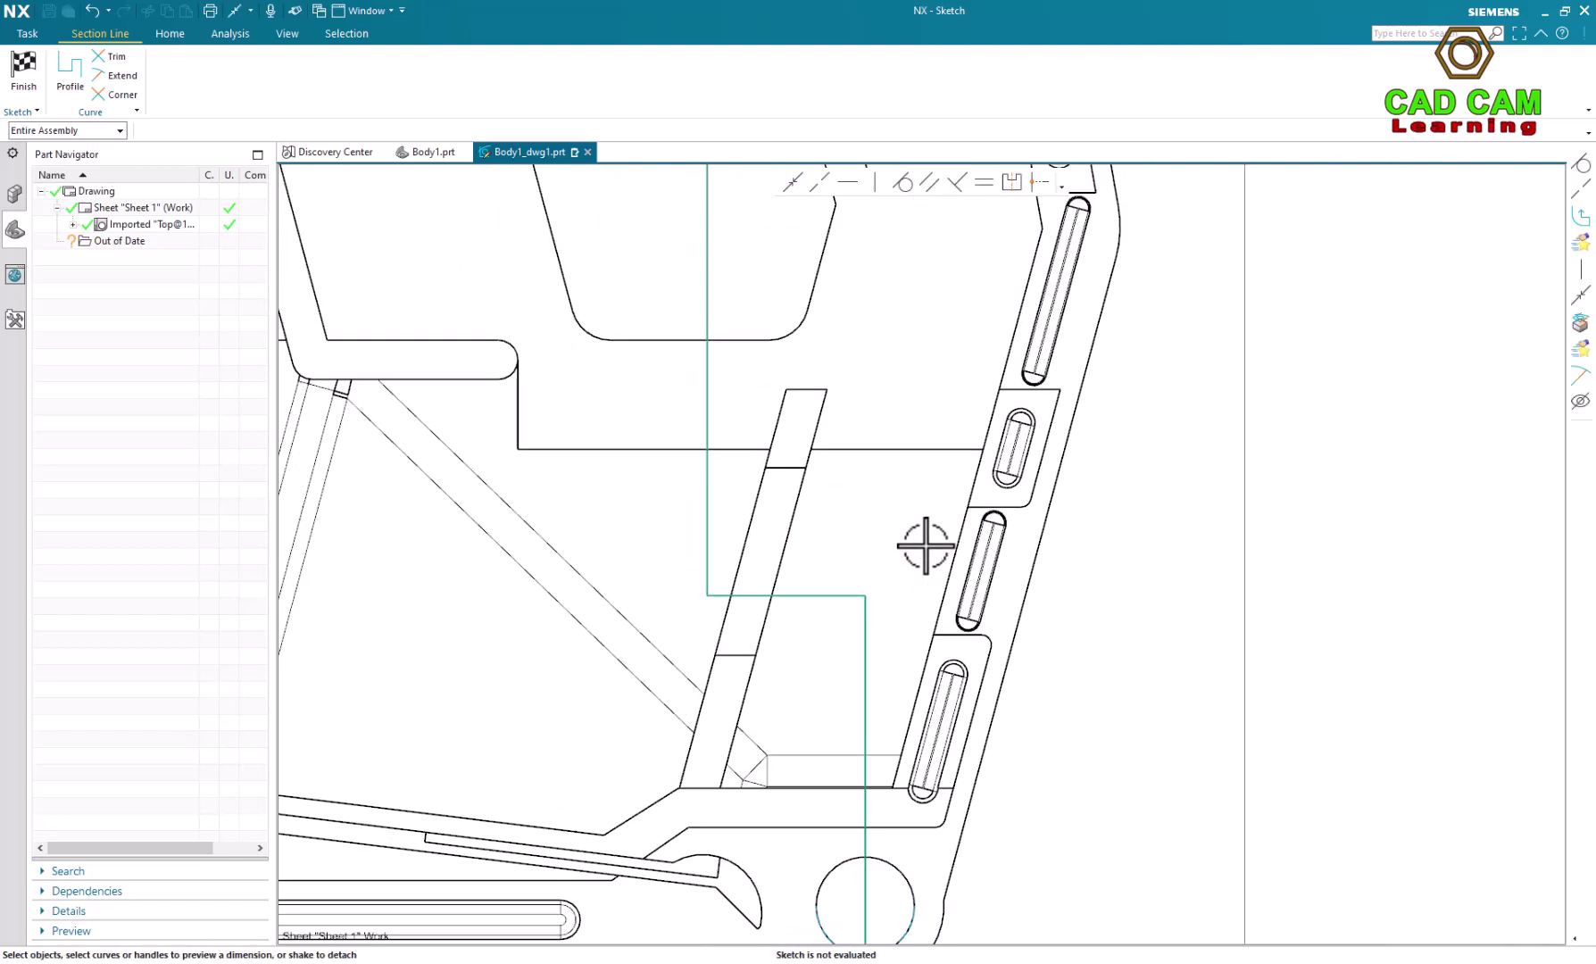
scroll(944, 517, "up", 3)
scroll(902, 371, "up", 3)
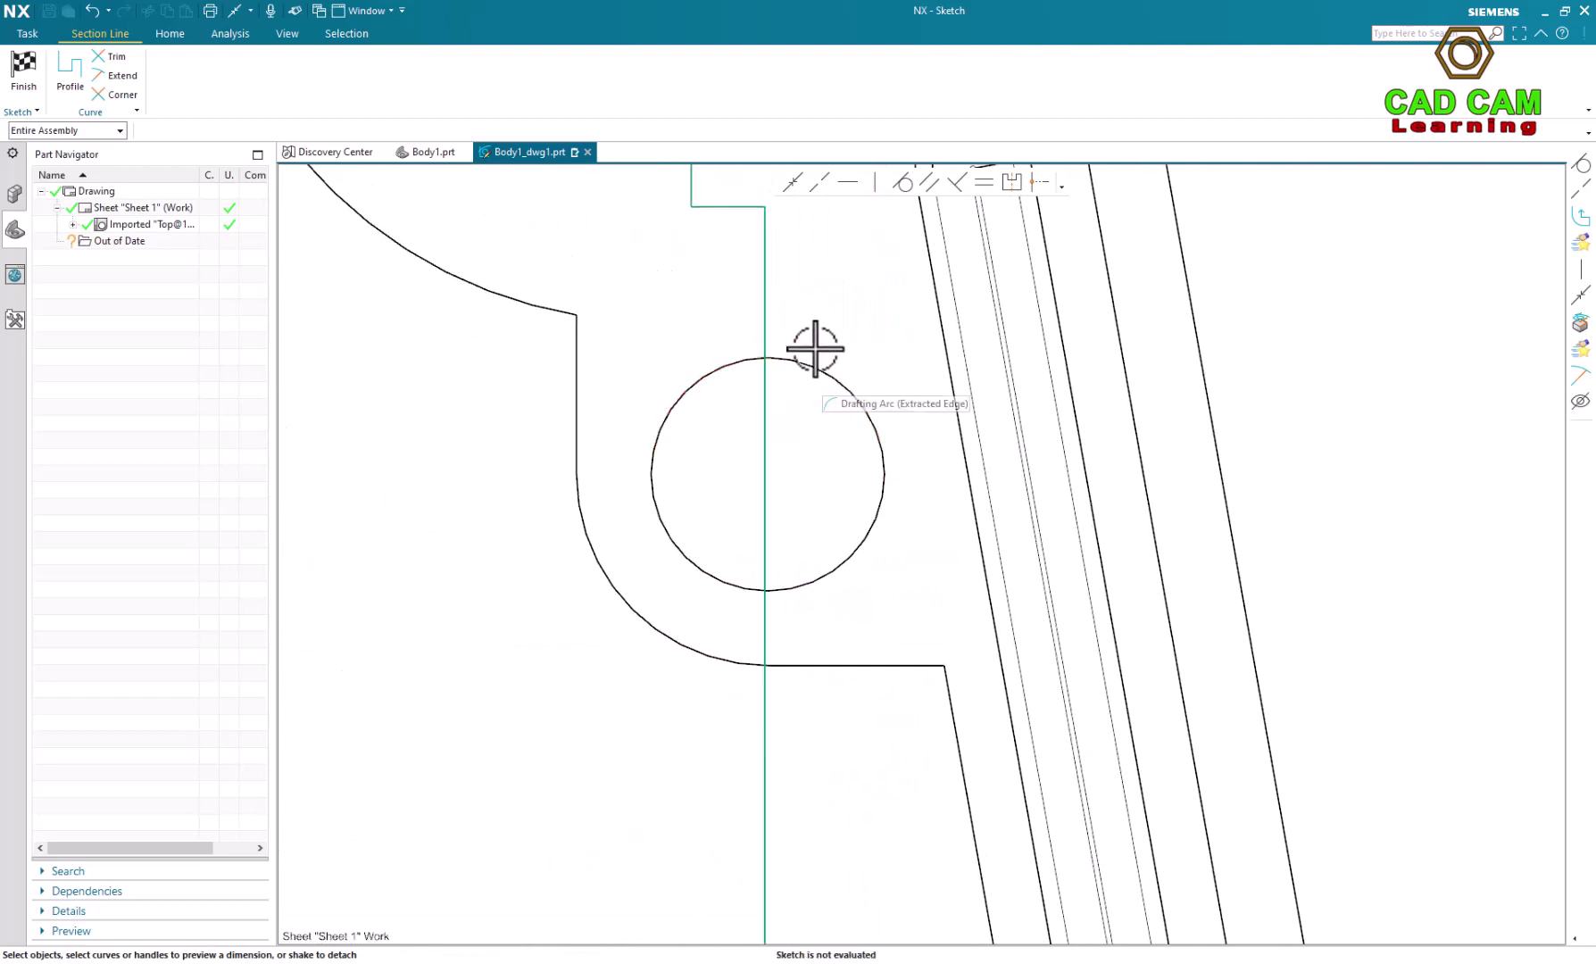
left_click(807, 364)
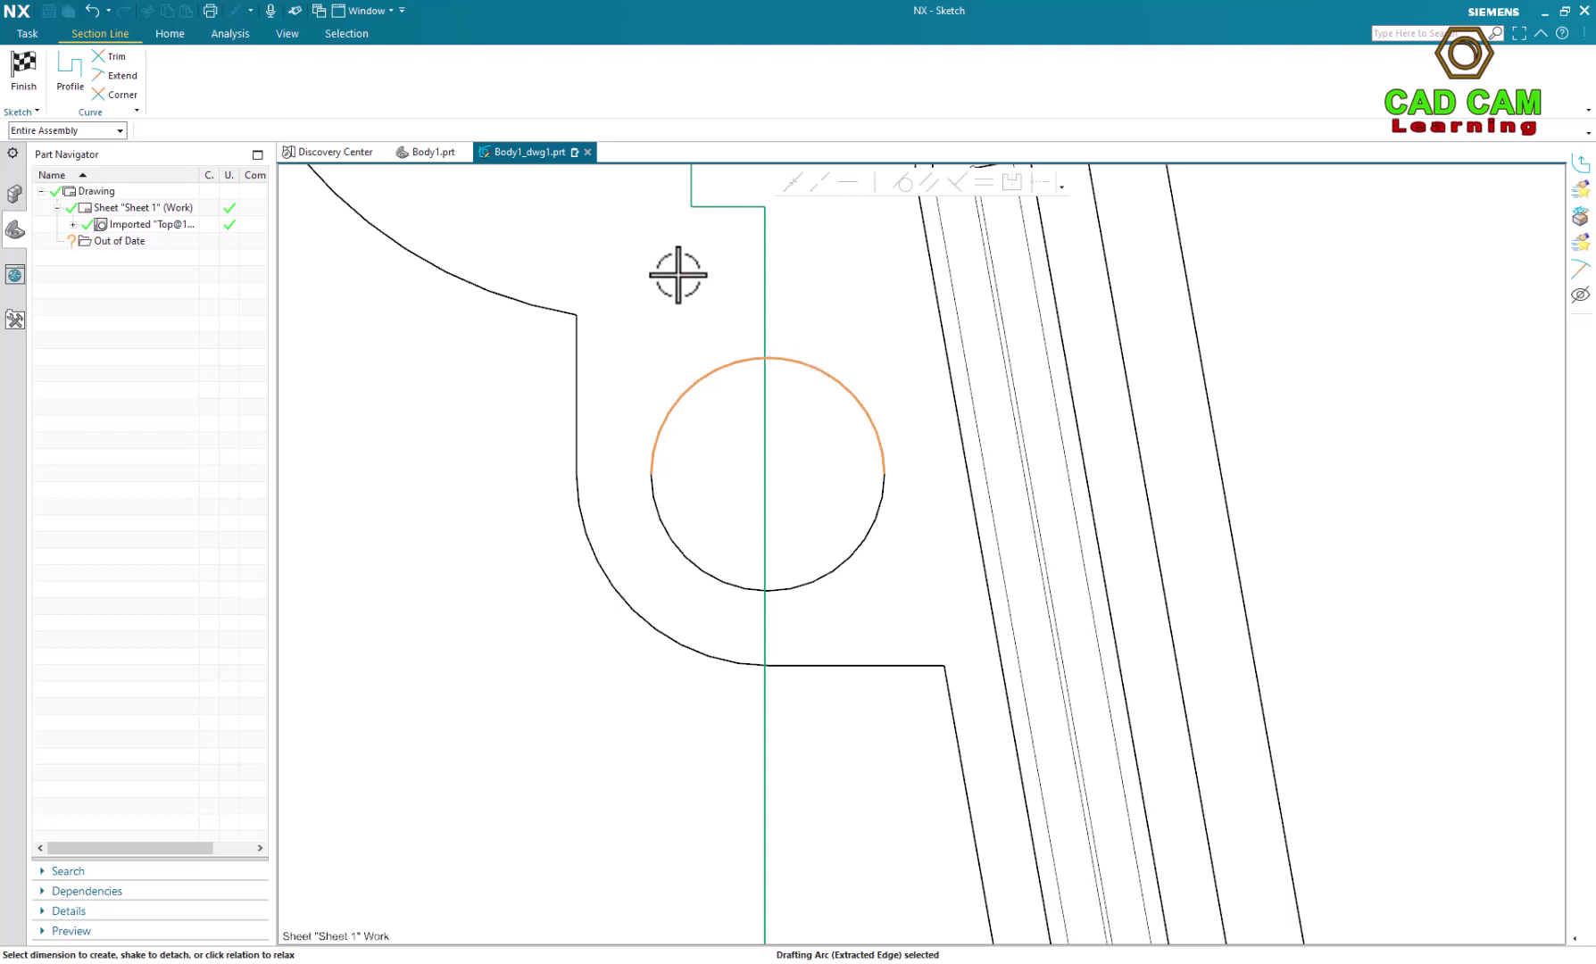
left_click(764, 303)
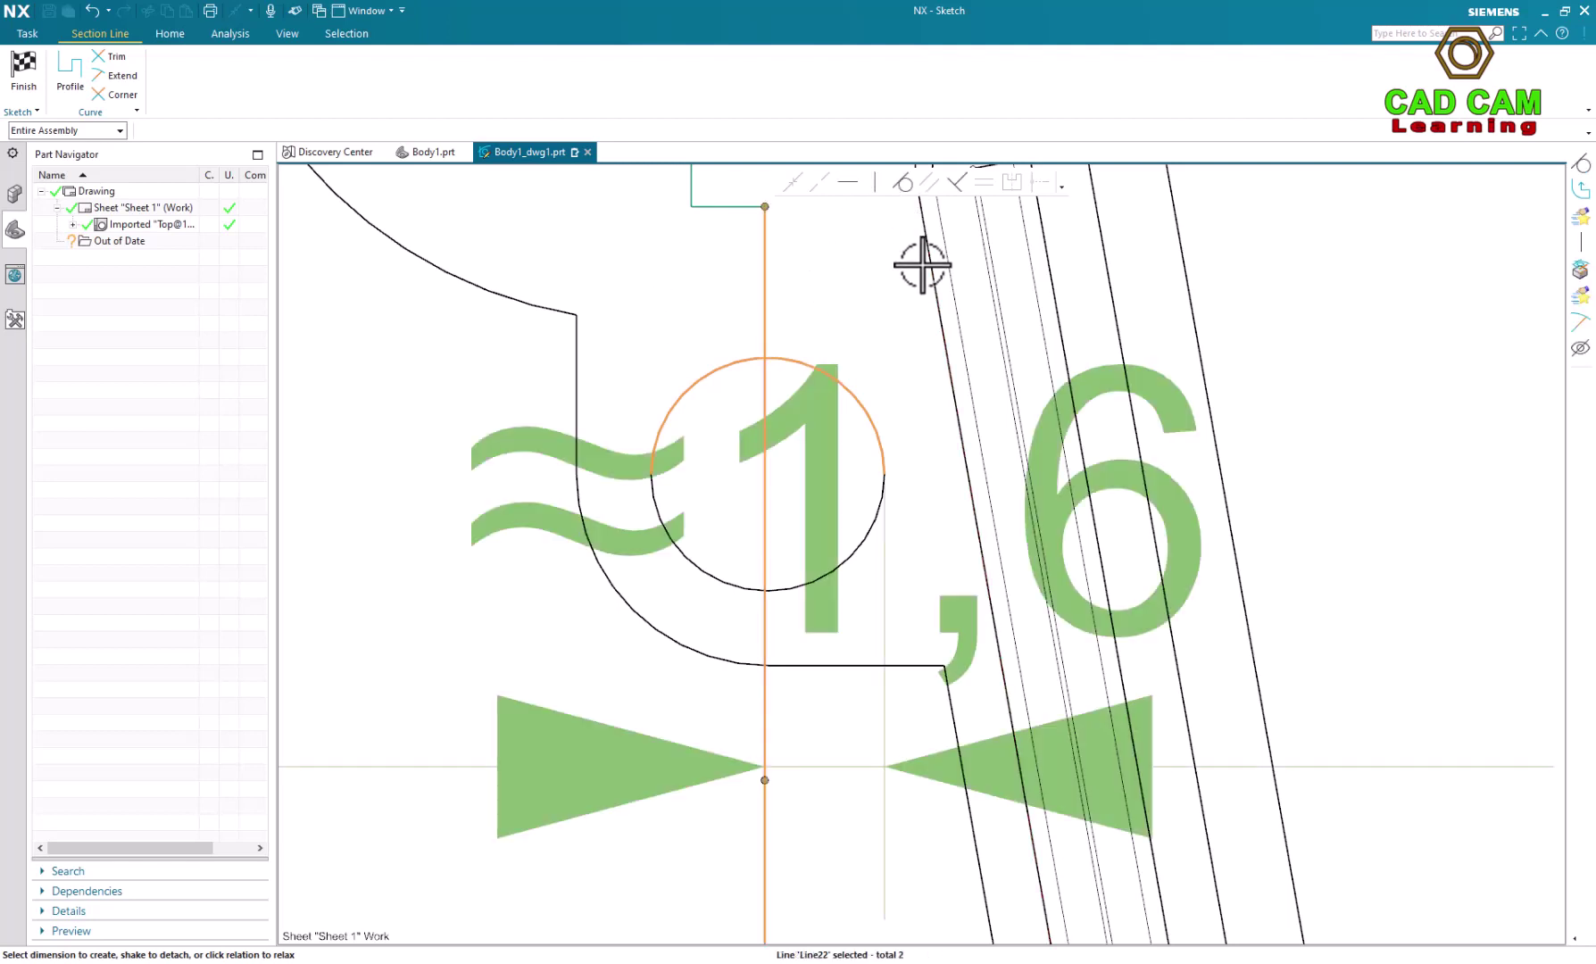
left_click(903, 182)
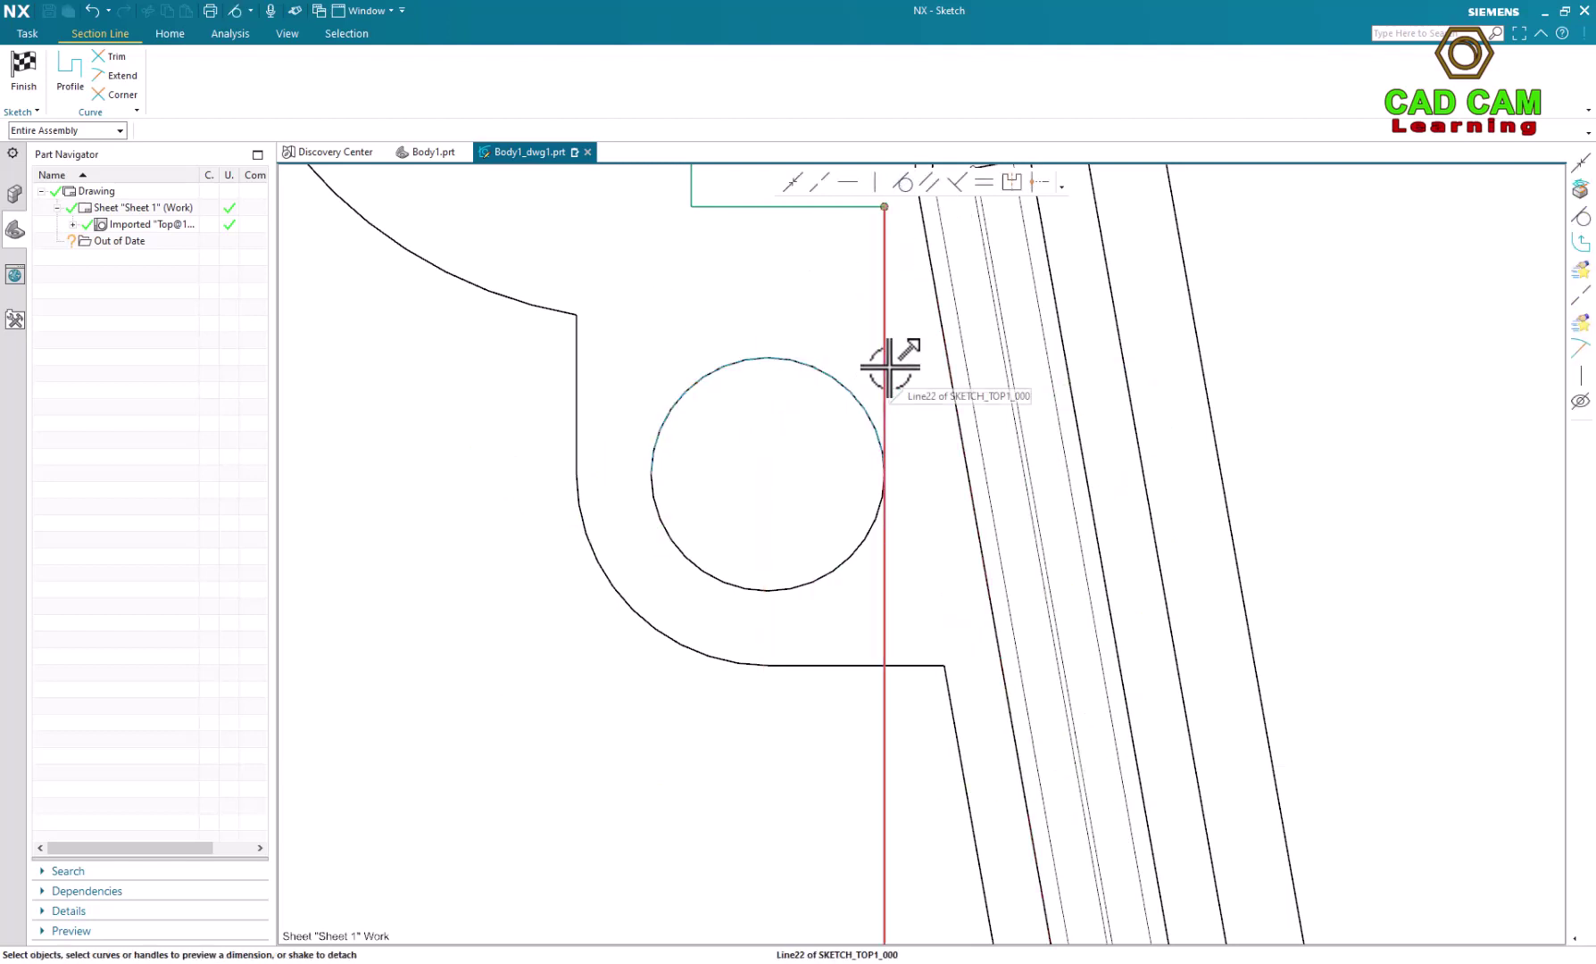
Step: Make the vertical segment at the second hole coincident with that hole's arc centre
left_click(766, 476)
left_click(888, 539)
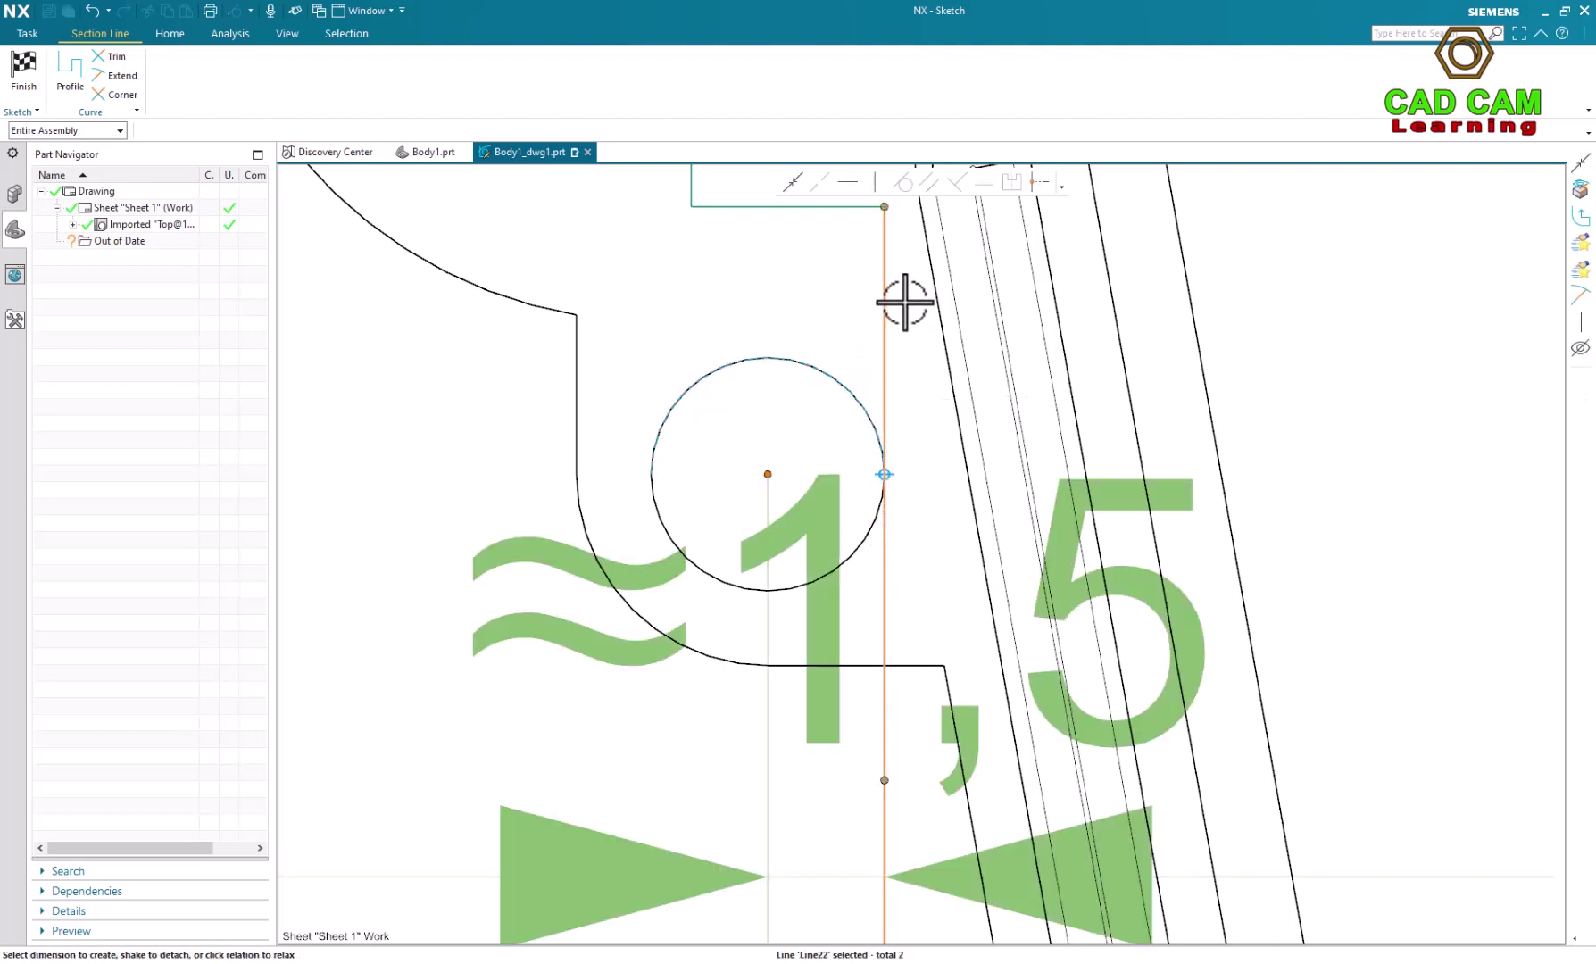
left_click(792, 182)
Step: Make the lower horizontal jog collinear with the short horizontal edge between the two lowest slots on the part's outer rim
scroll(857, 295, "down", 5)
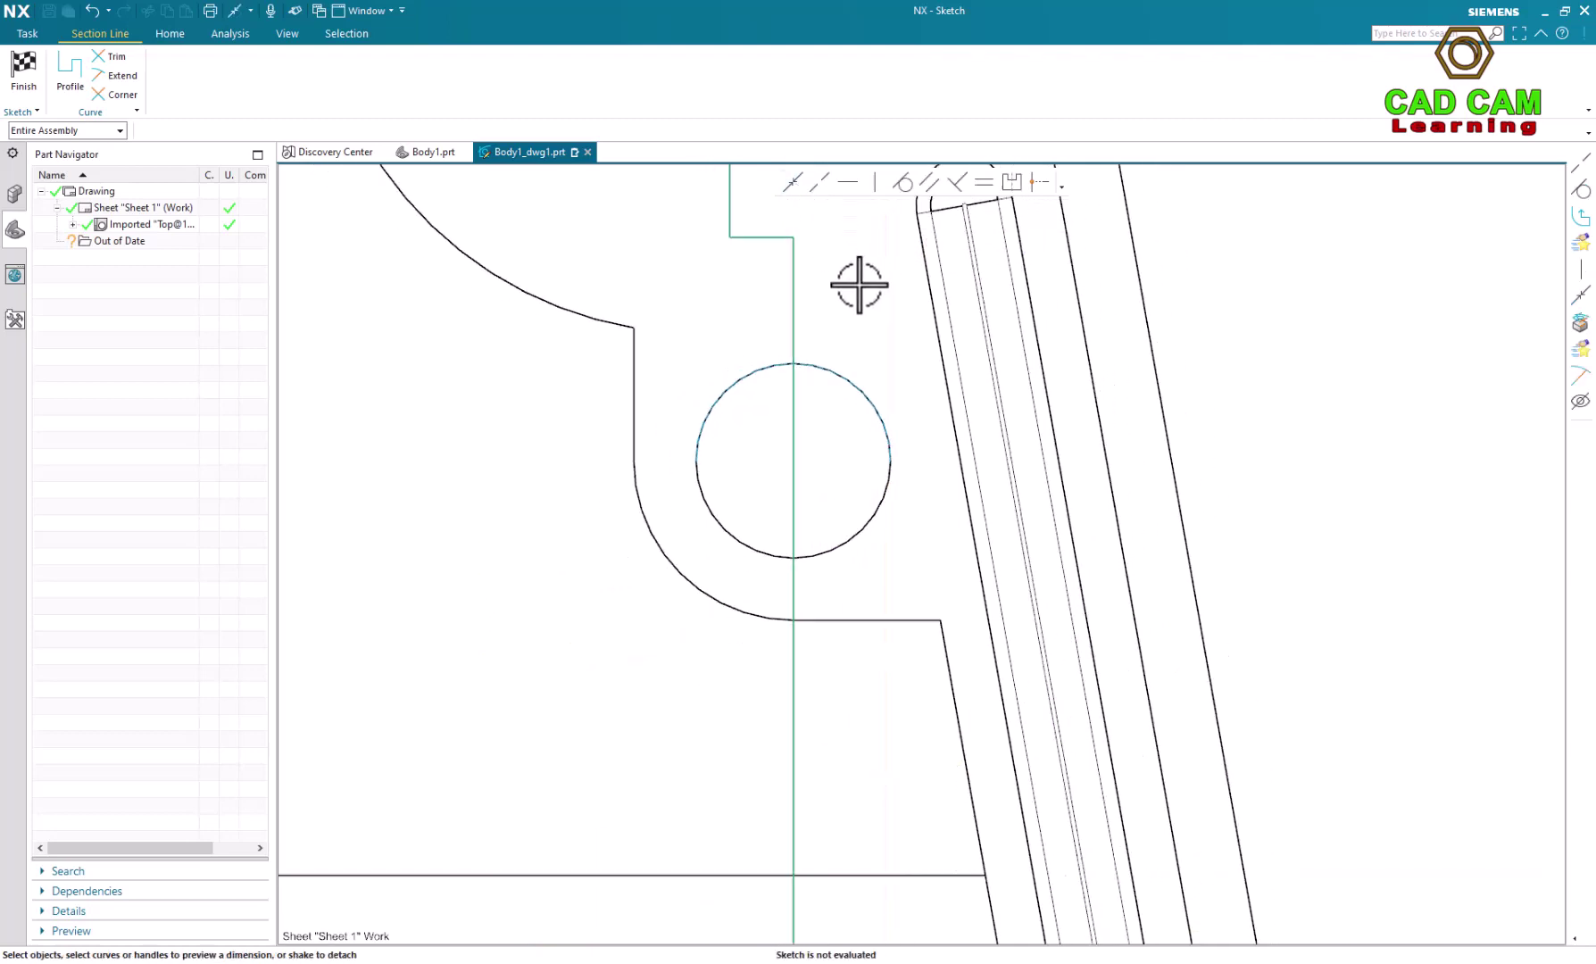
scroll(905, 345, "down", 3)
scroll(899, 445, "up", 8)
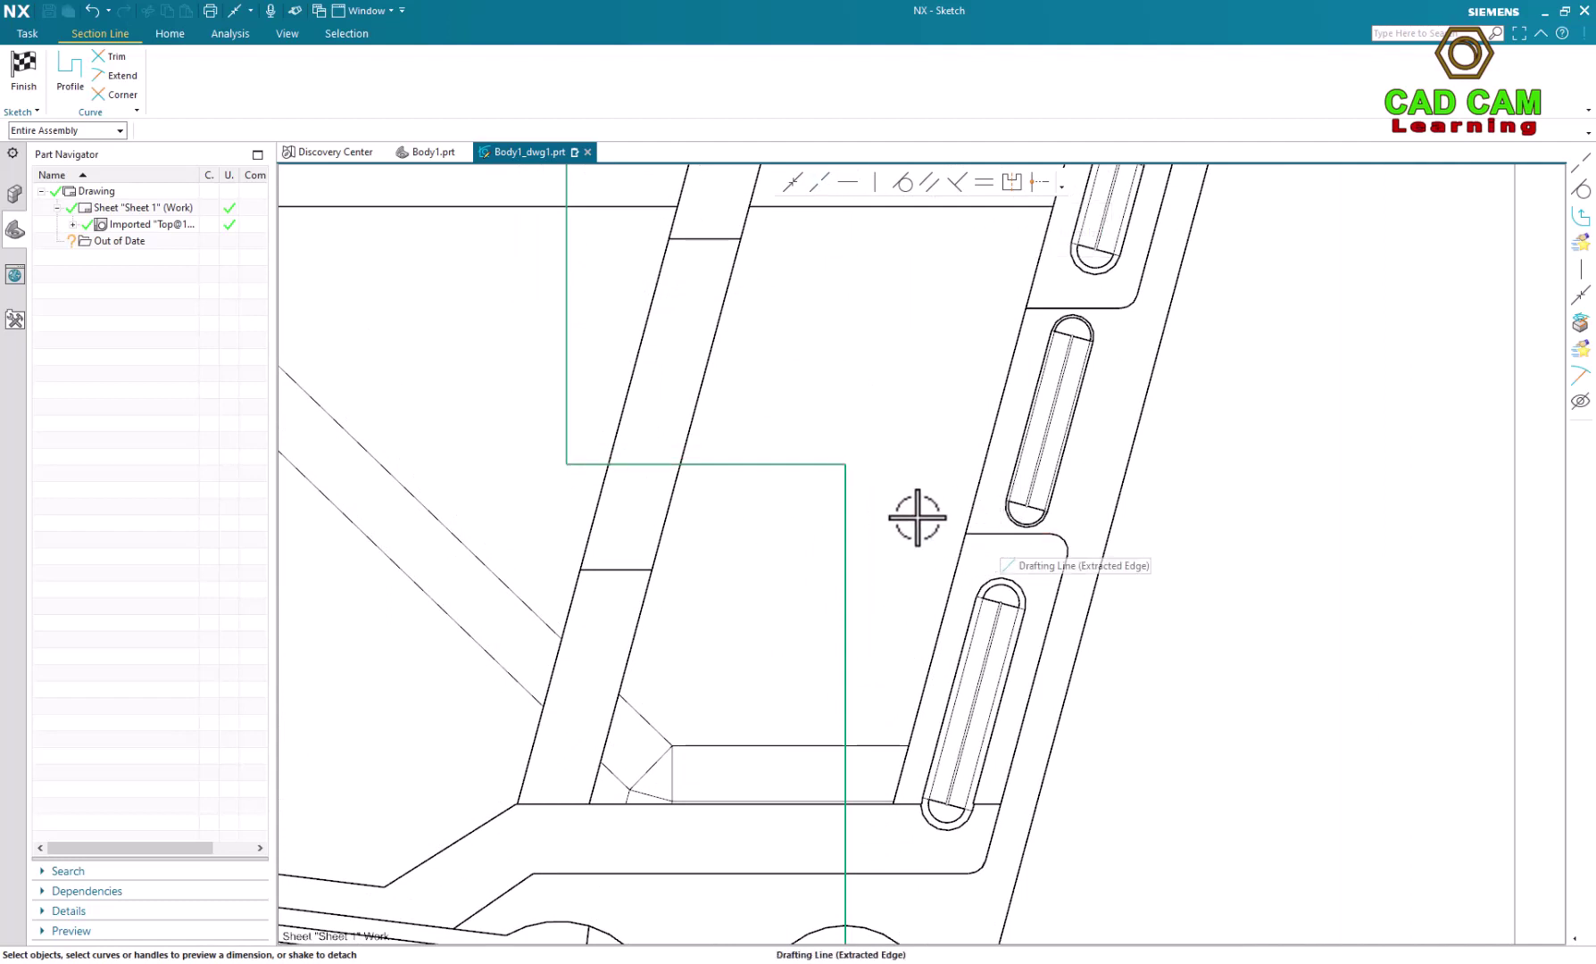
left_click(764, 465)
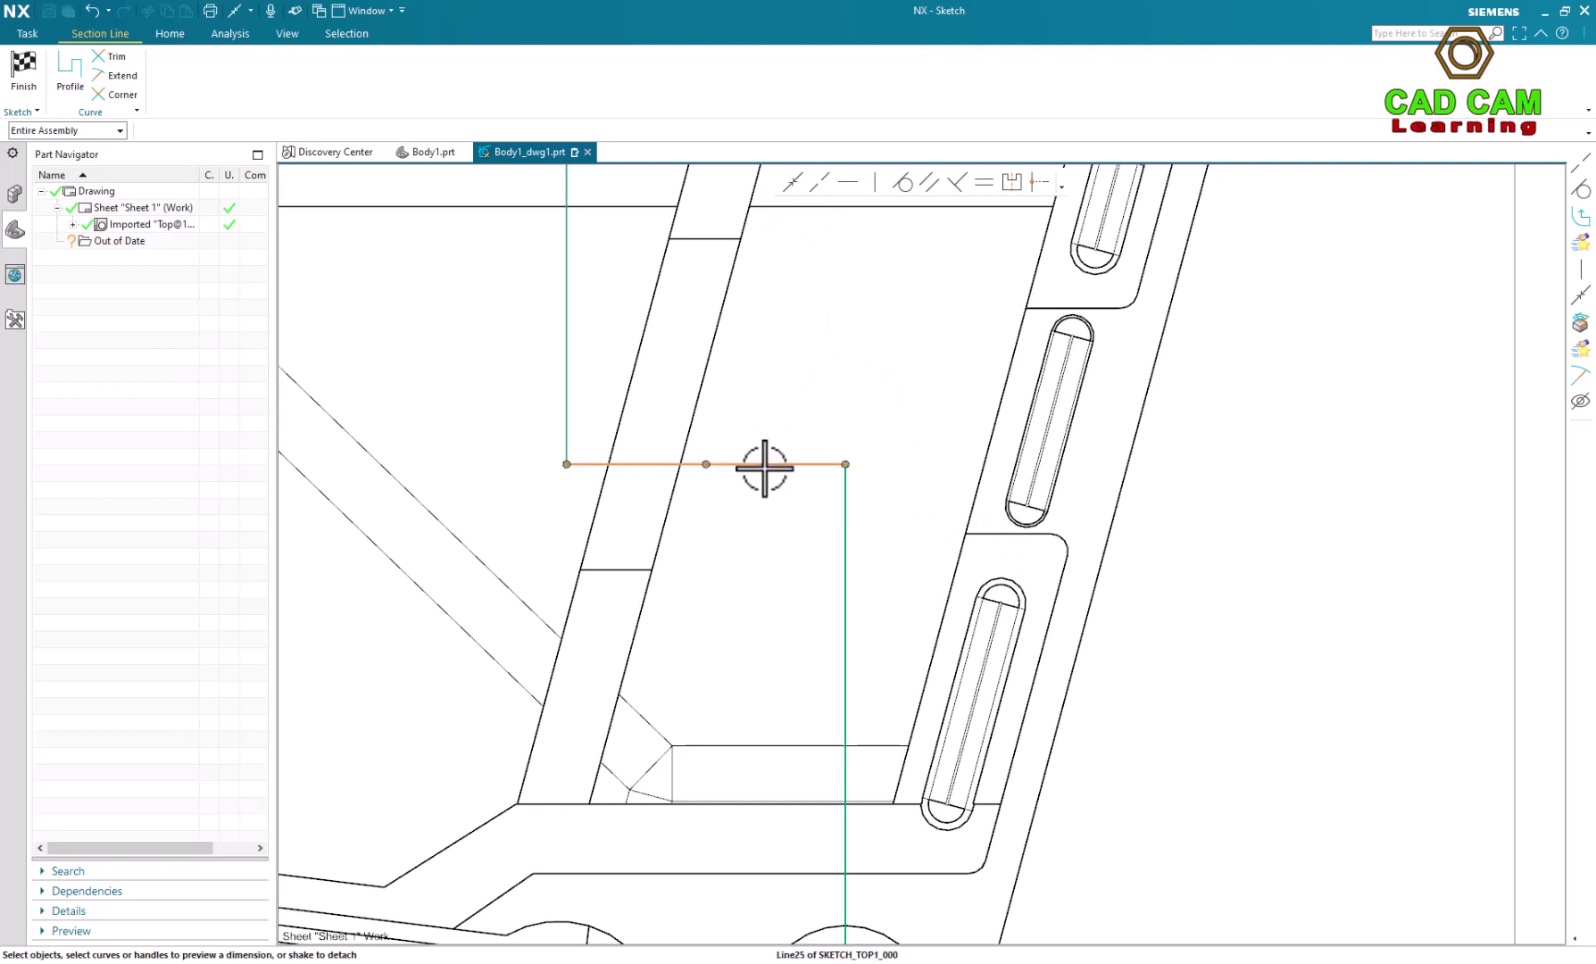
left_click(1000, 531)
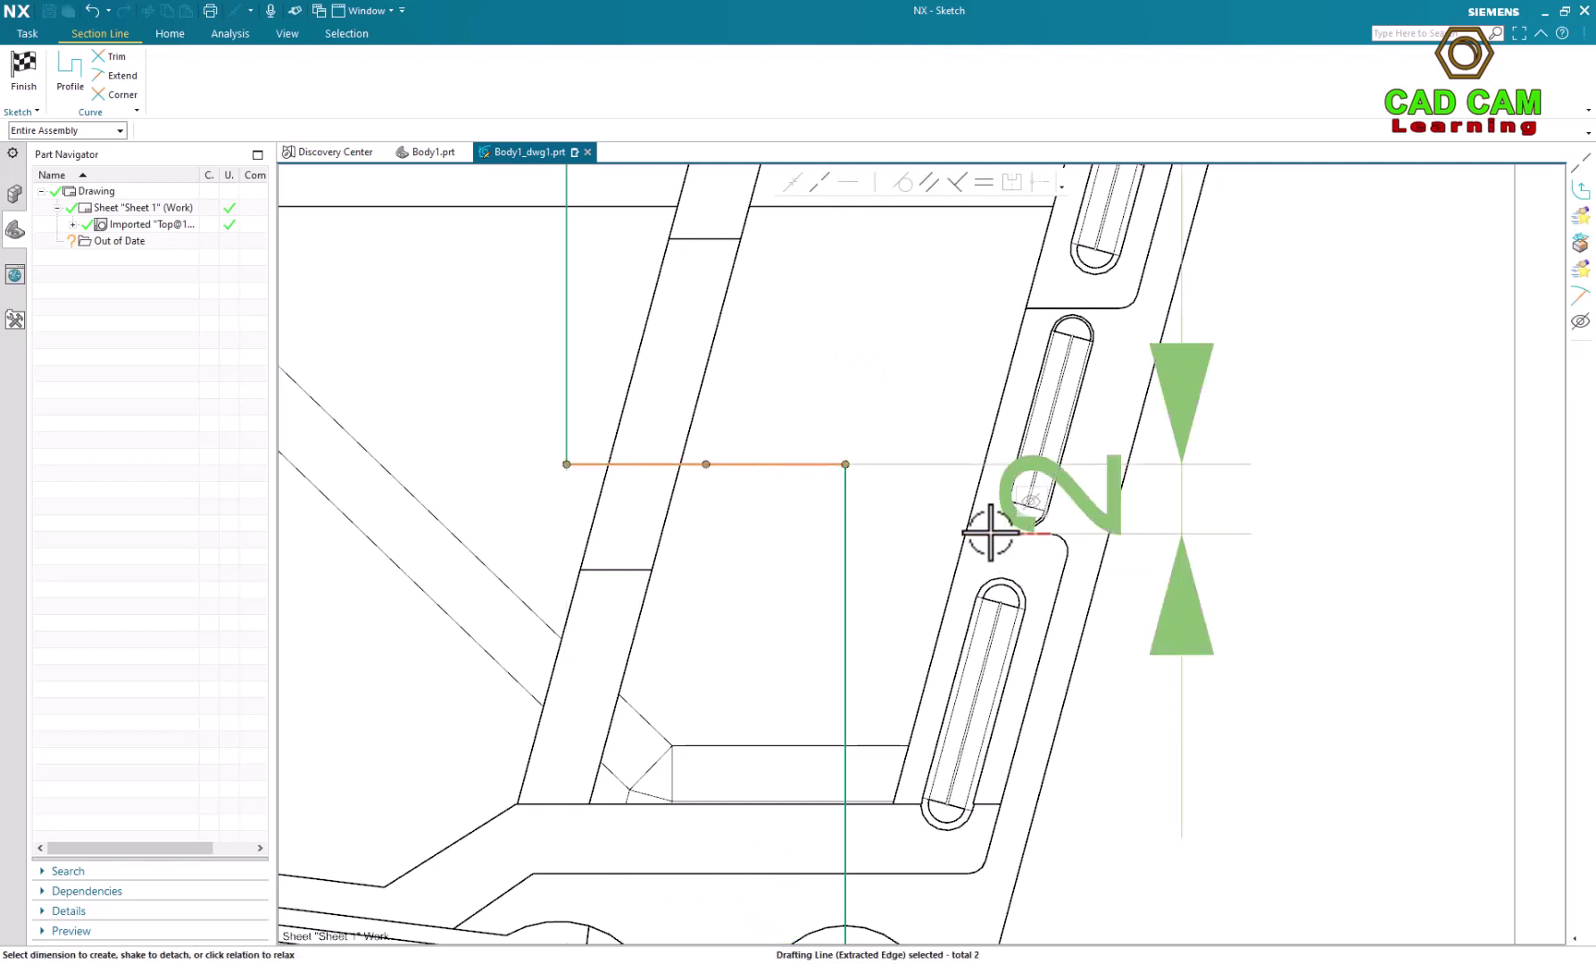
left_click(820, 183)
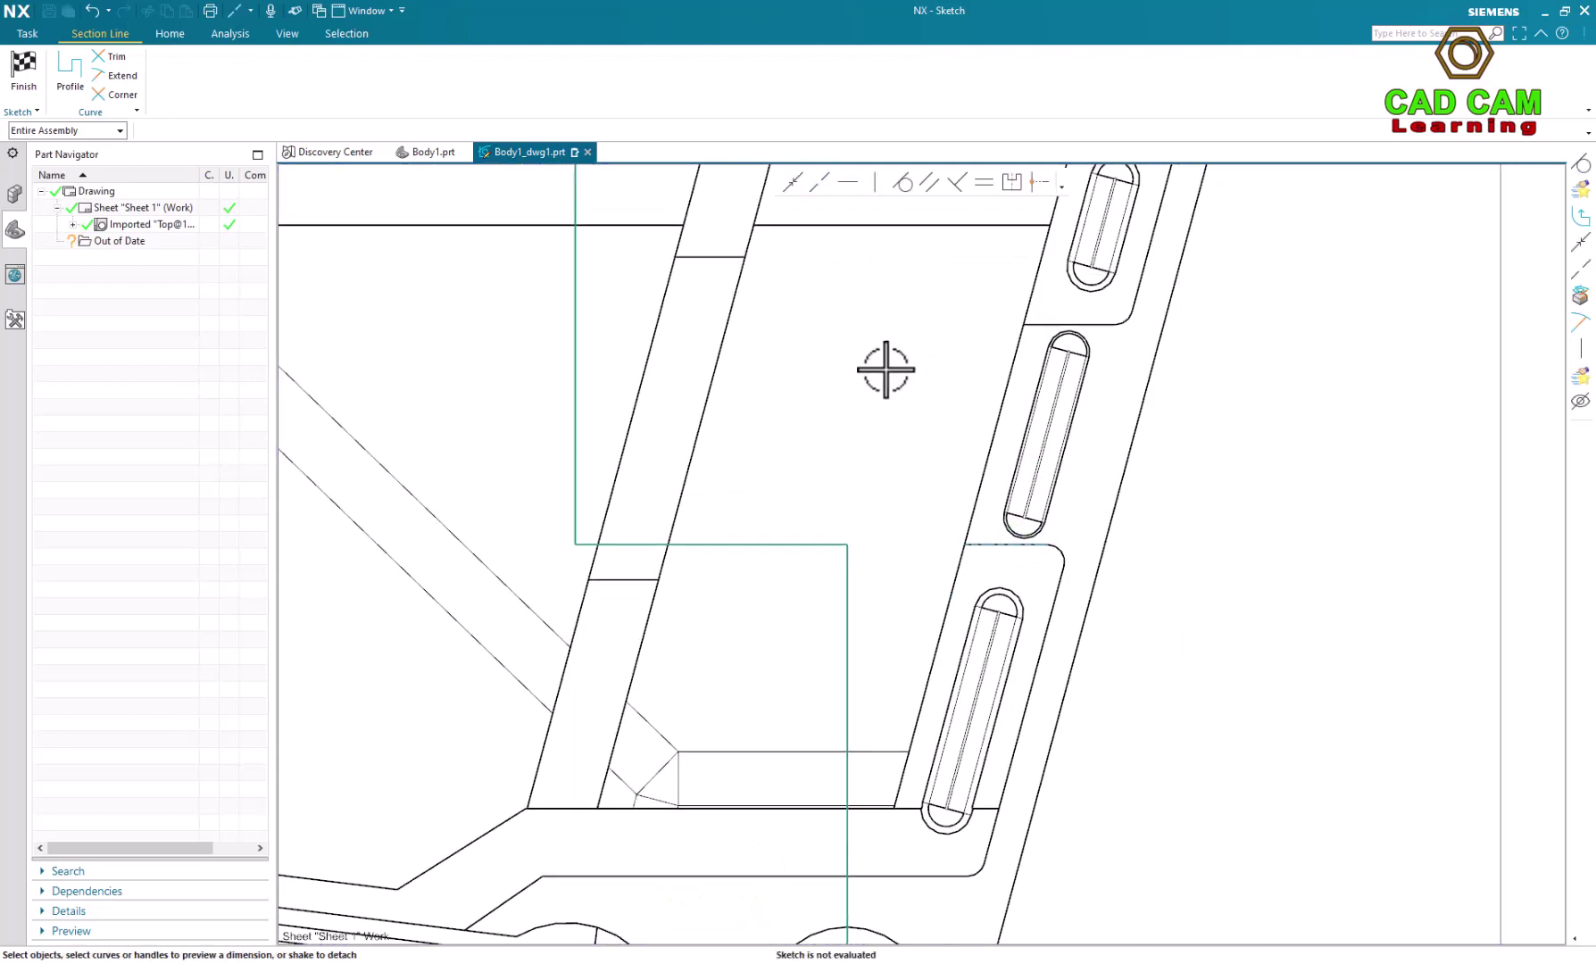
scroll(885, 378, "down", 8)
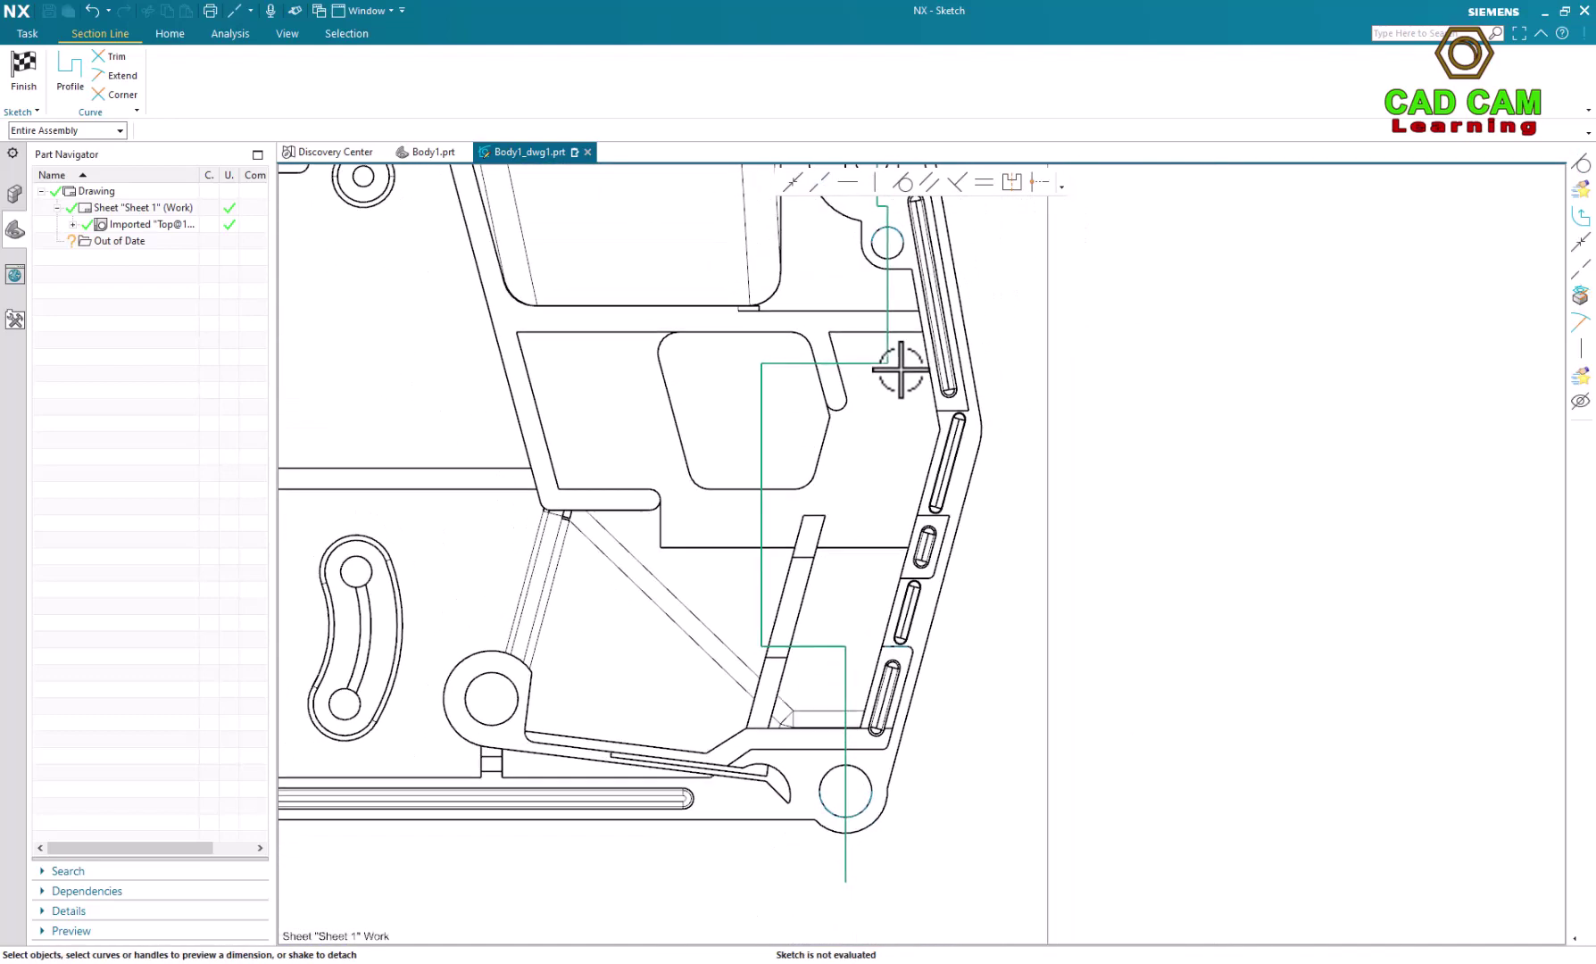
scroll(929, 360, "up", 5)
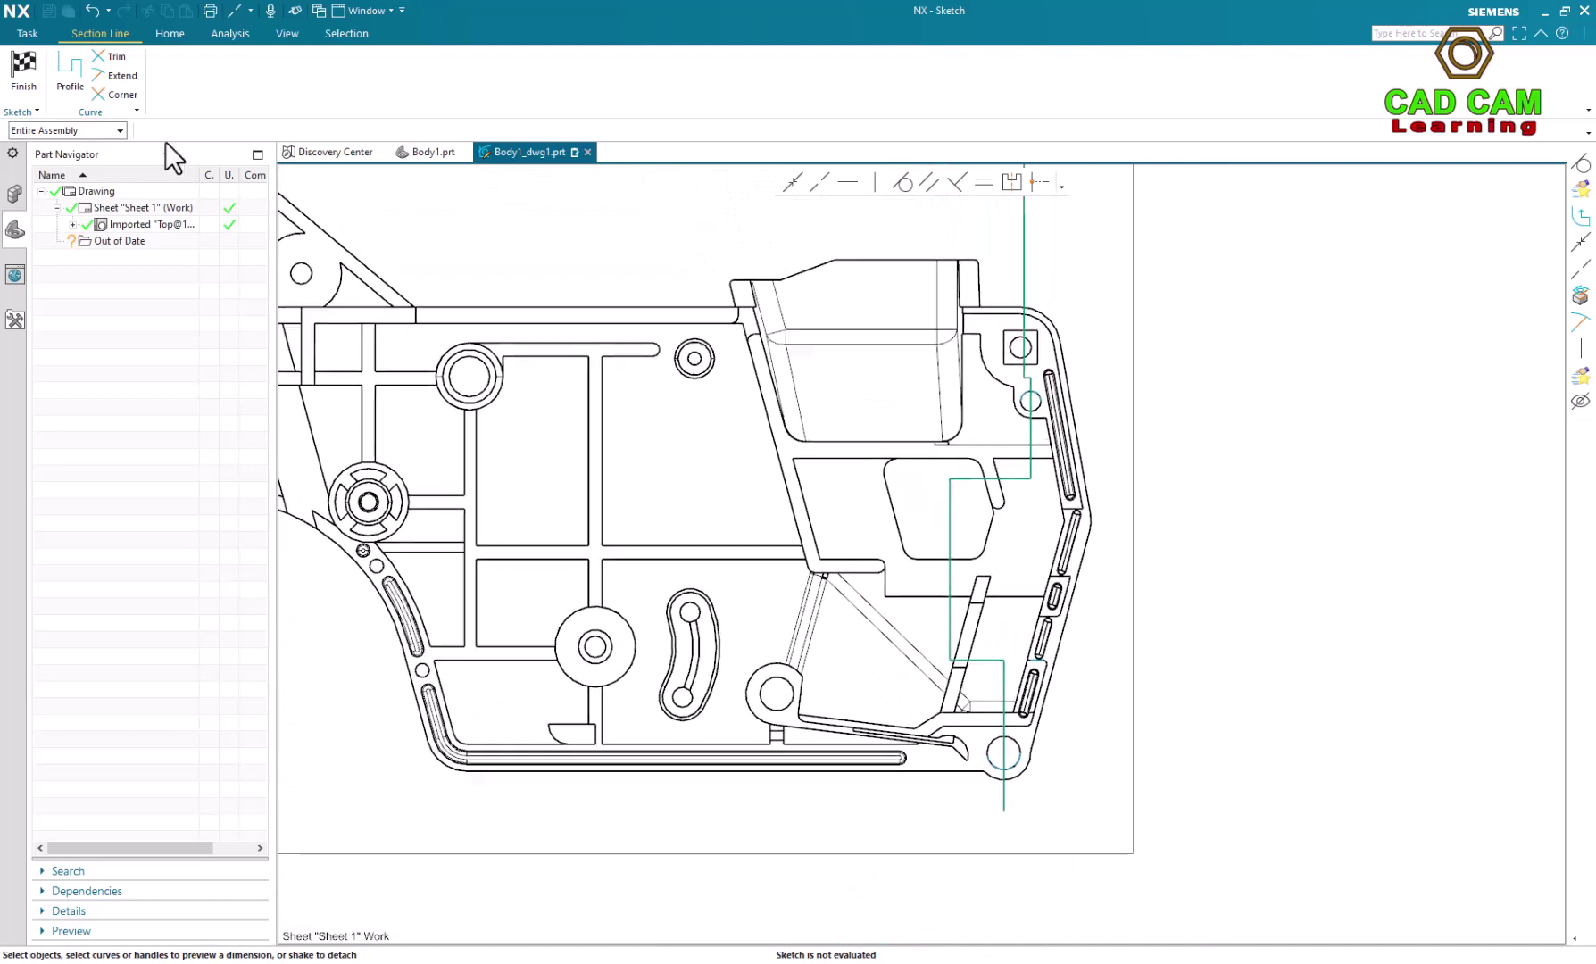